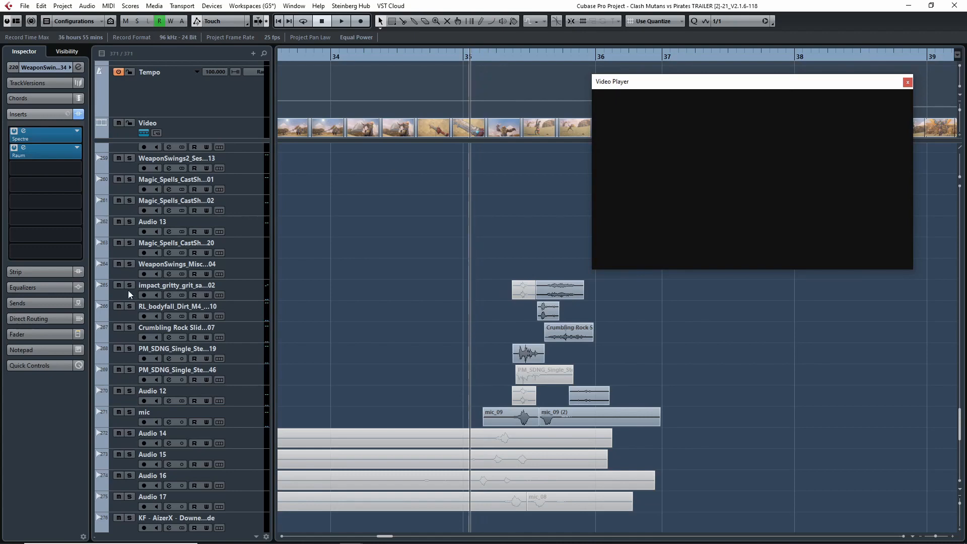
Step: Solo the tracks from impact_gritty_grit down through mic and play them together from around bar 35
left_click(128, 294)
left_click(128, 420, "shift")
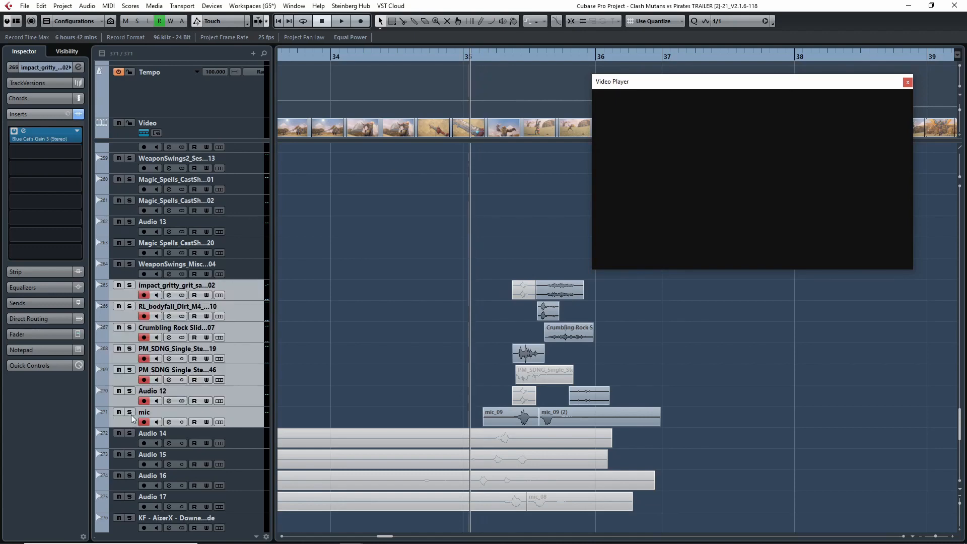
left_click(130, 413)
scroll(418, 229, "right", 3)
key("space")
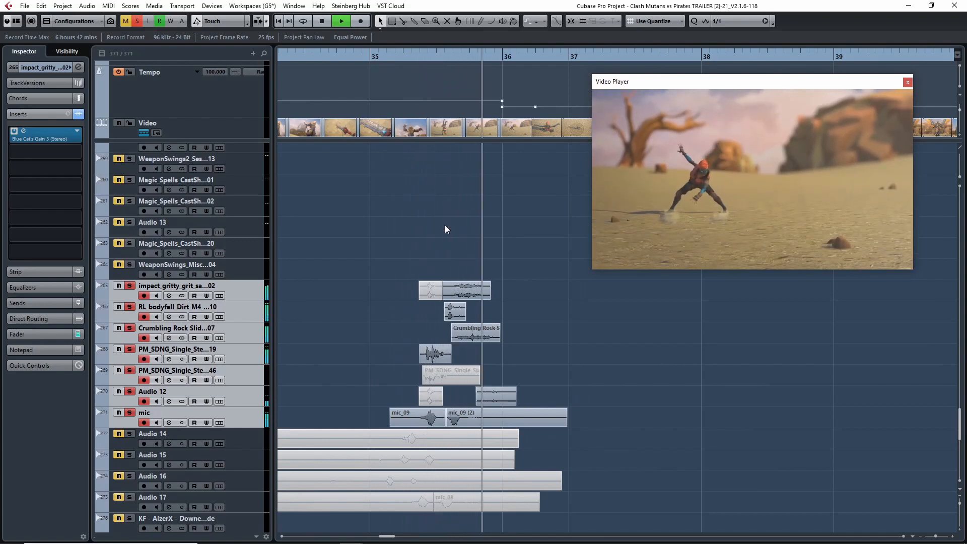
key("space")
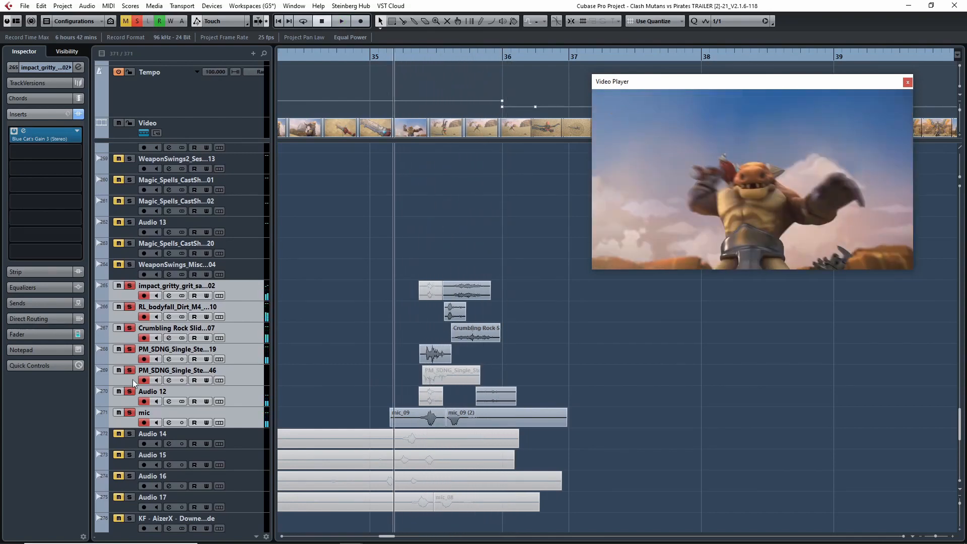
Step: Unsolo the mic, Audio 12, PM_SDNG_Single_Step, Crumbling Rock Slide and RL_bodyfall_Dirt tracks, keeping only impact_gritty_grit soloed
left_click(130, 413)
left_click(130, 391)
left_click(129, 350)
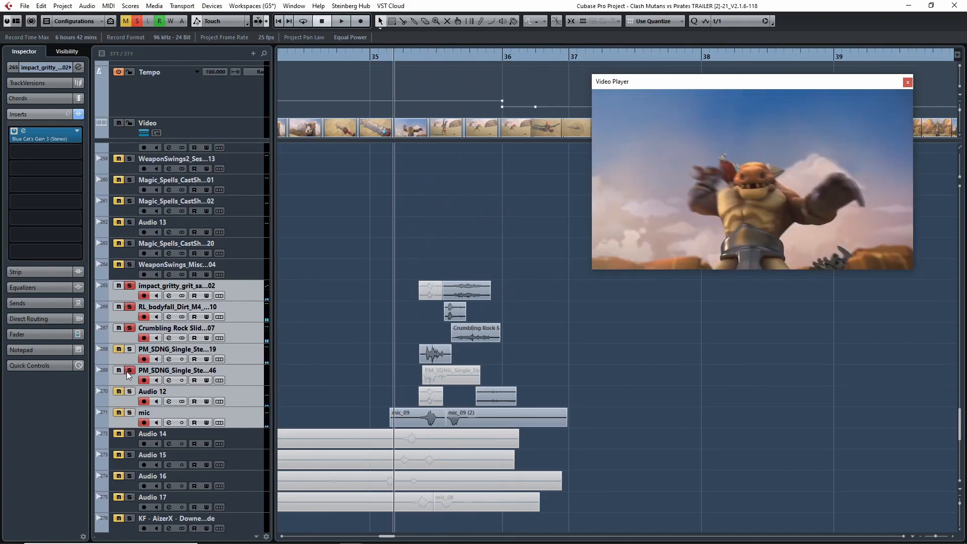
left_click(130, 370)
left_click(129, 328)
left_click(129, 307)
Step: Play the soloed impact_gritty_grit track twice over the character's landing, starting midway through bar 35
left_click(431, 56)
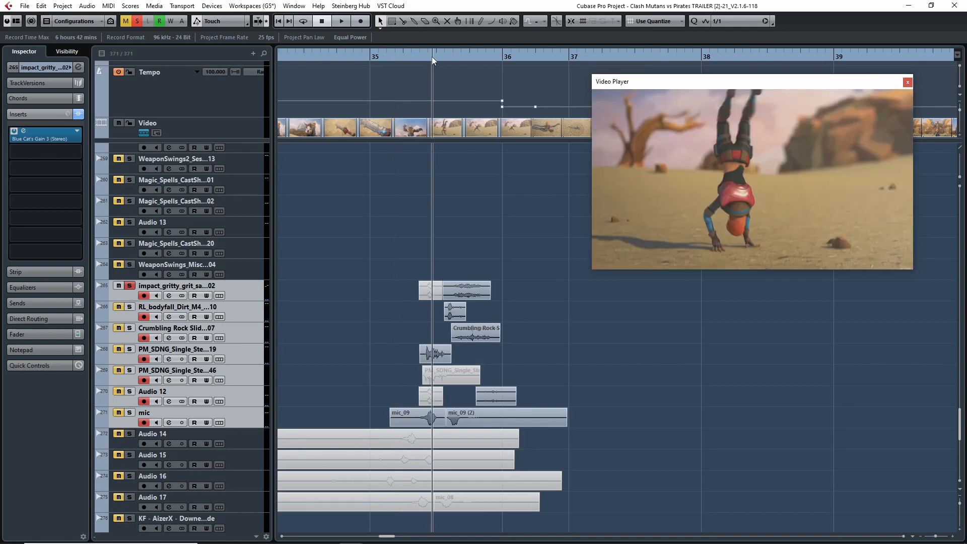
key("space")
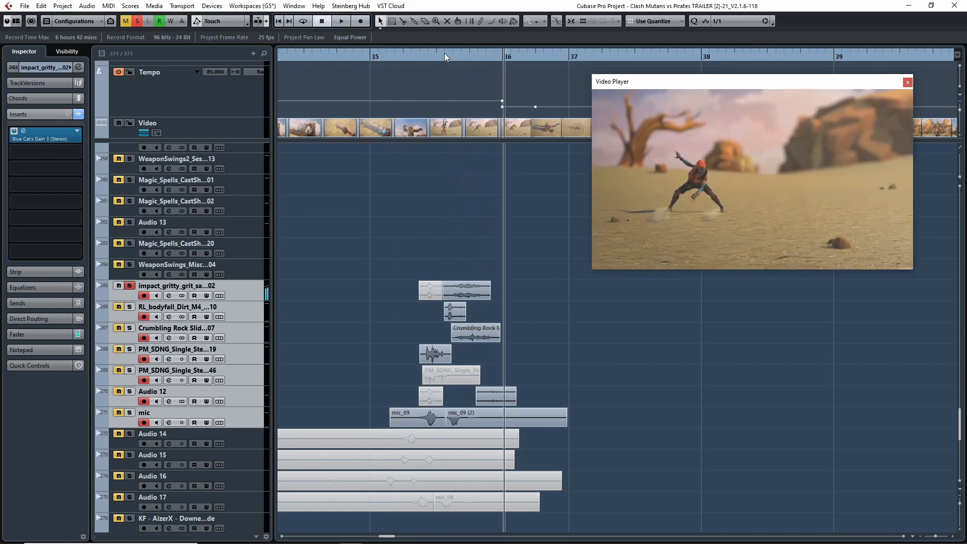
left_click(445, 54)
key("space")
Step: Open the impact_gritty_grit track's name to read it in full and leave it as it is
double_click(187, 284)
key("ctrl+c")
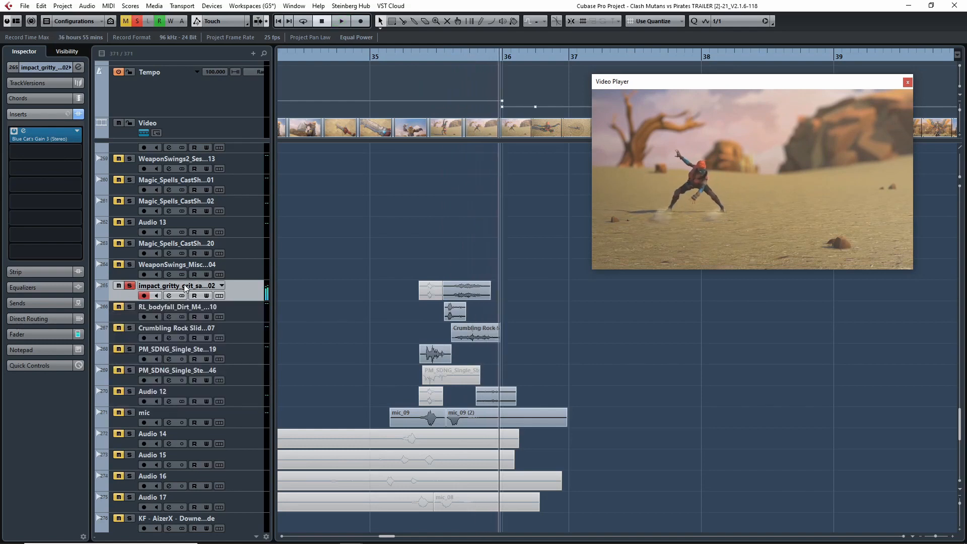
left_click(398, 293)
double_click(148, 288)
key("ctrl+v")
key("Escape")
Step: Replay the impact_gritty_grit dirt sound on its own, starting just after beat 35.3
scroll(537, 305, "up", 4)
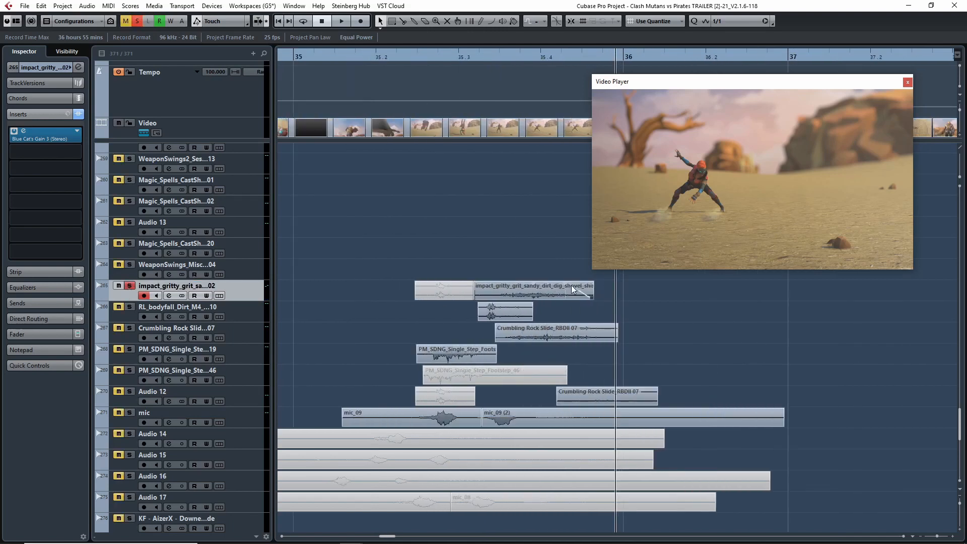
left_click(471, 57)
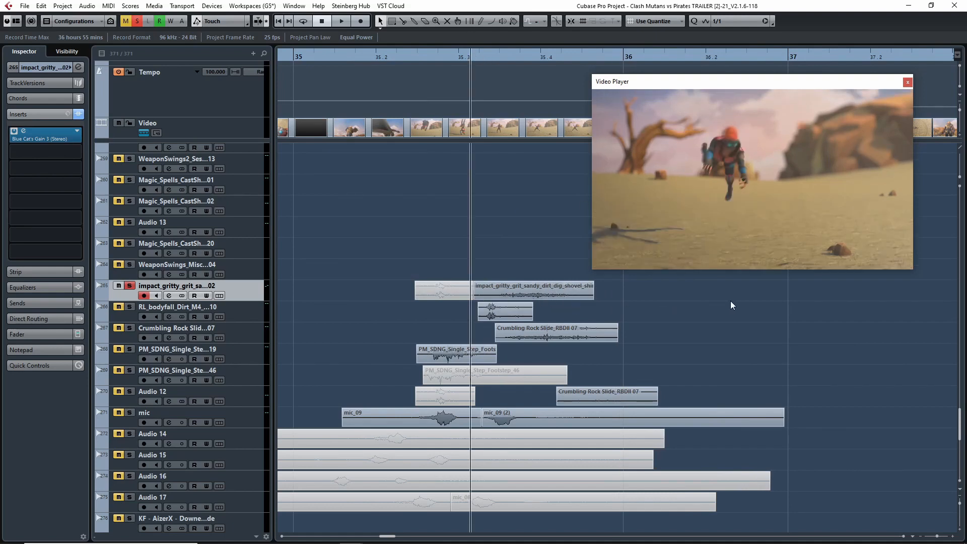
left_click_drag(731, 305, 679, 303)
key("space")
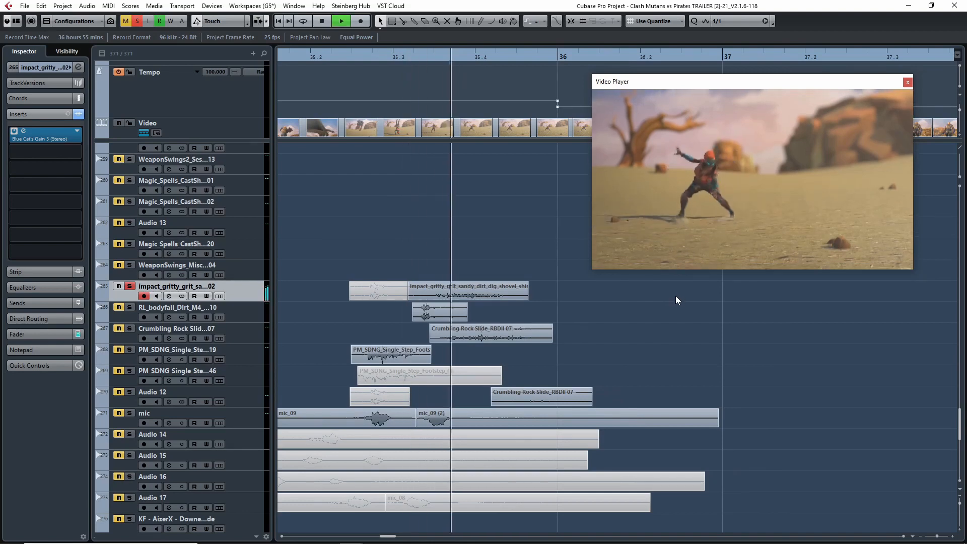
key("space")
left_click_drag(449, 57, 430, 57)
key("space")
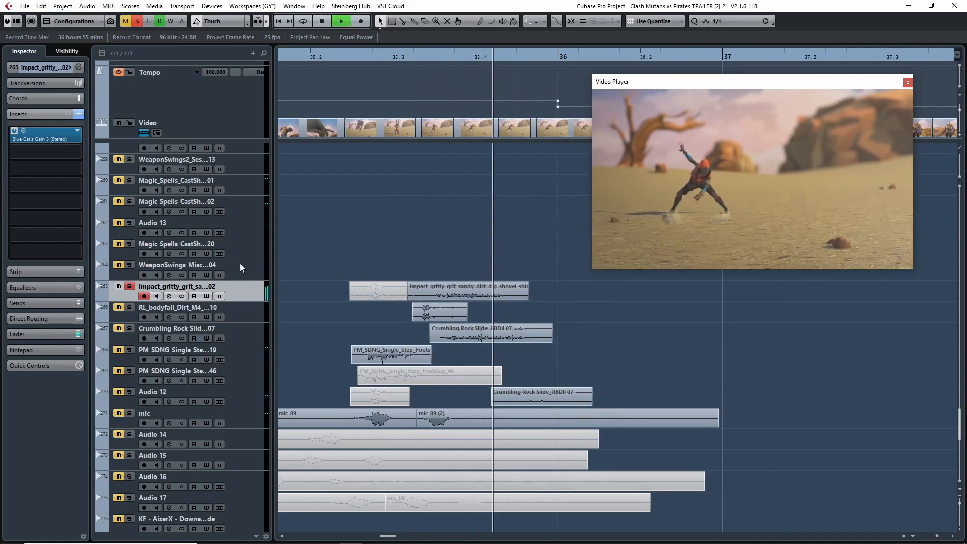
key("space")
Step: Switch the solo from impact_gritty_grit to the RL_bodyfall_Dirt track and play it several times from about beat 35.3
left_click(129, 286)
left_click(129, 307)
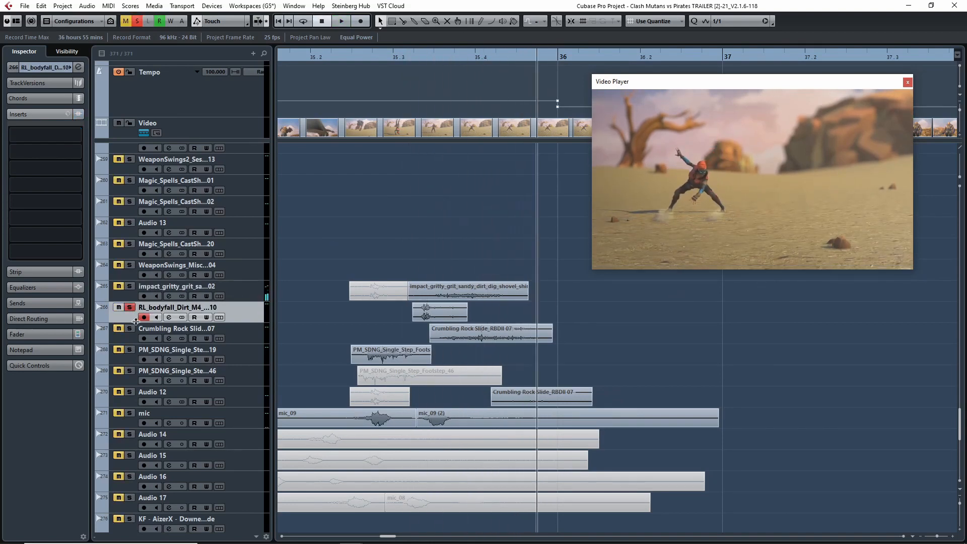
left_click(404, 58)
key("space")
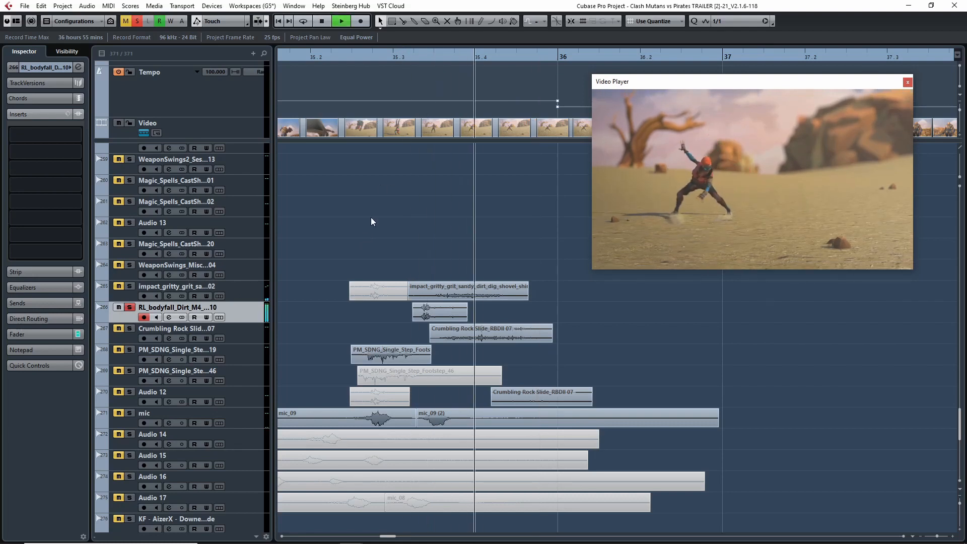
left_click(398, 57)
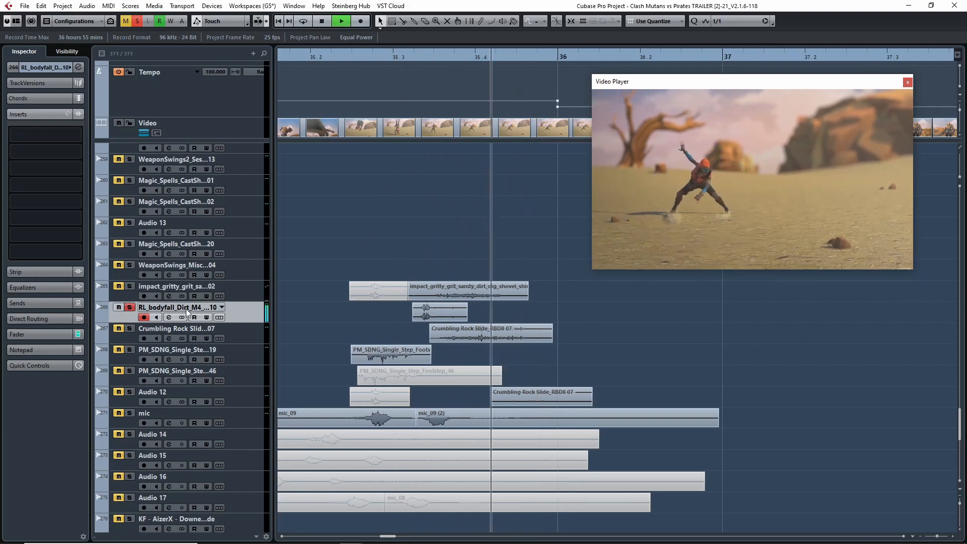
key("space")
left_click(407, 56)
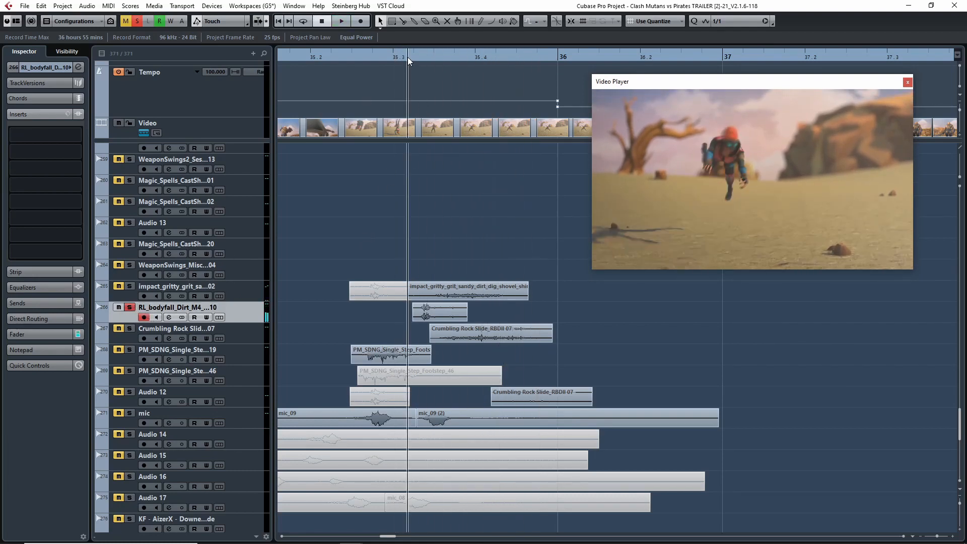
key("space")
left_click(408, 58)
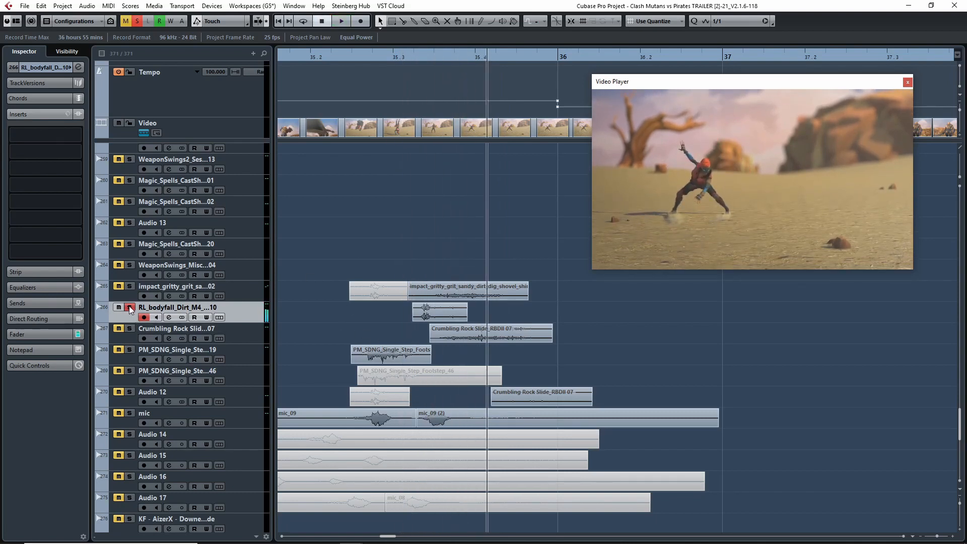
Step: Switch the solo from RL_bodyfall_Dirt to the PM_SDNG_Single_Step 19 track and play it from around beat 35.2
left_click(131, 351)
left_click(131, 307)
left_click(333, 58)
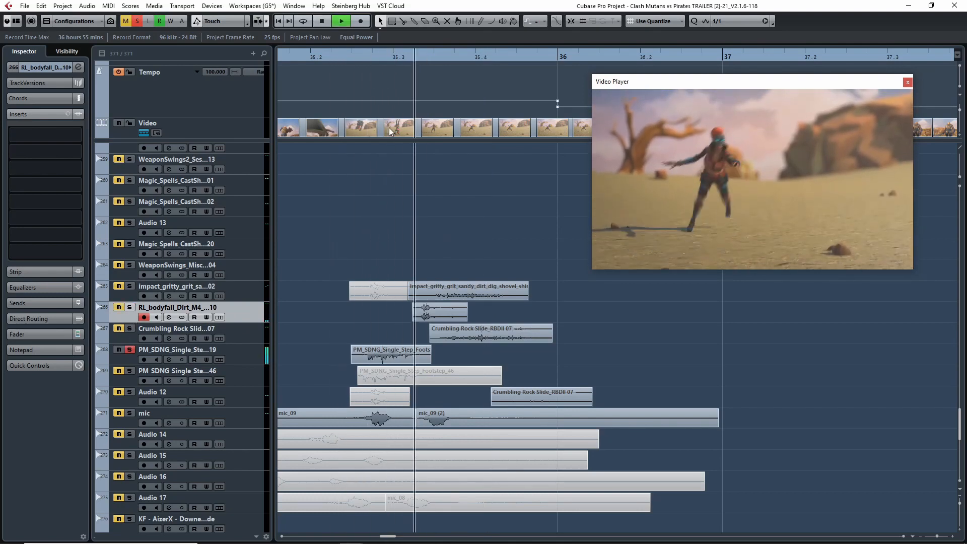
left_click_drag(372, 56, 306, 86)
key("space")
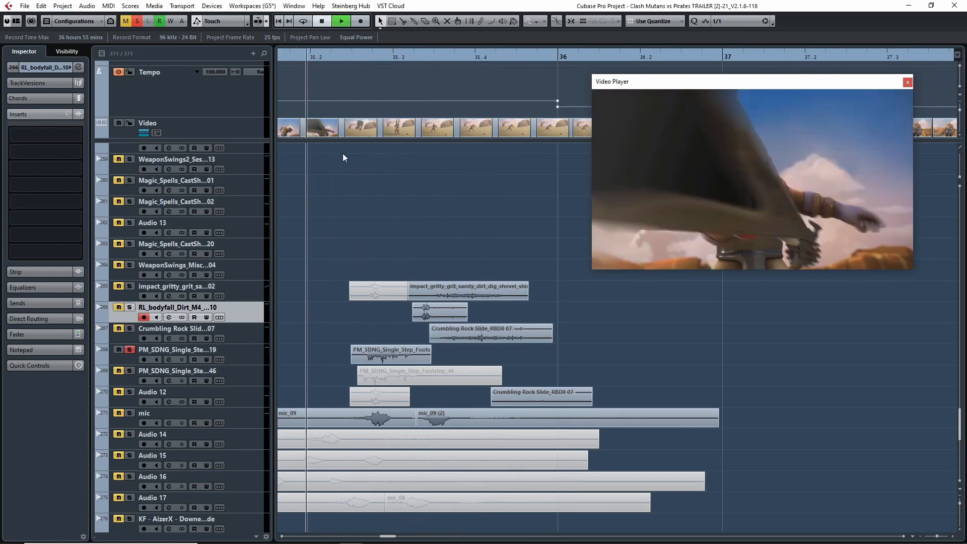
key("space")
Step: Read the full name of the PM_SDNG_Single_Step 19 track and replay its footstep sound from just after beat 35.2
left_click(129, 360)
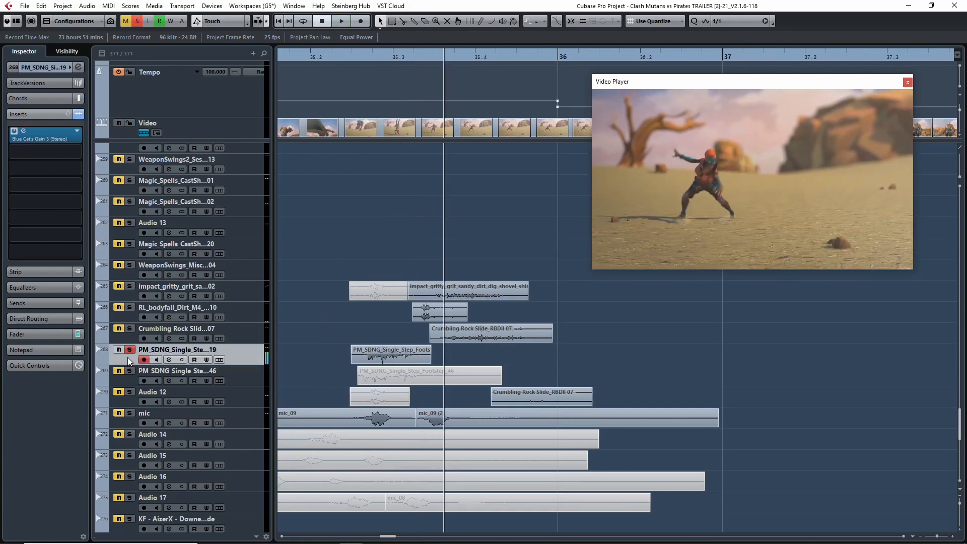
double_click(182, 352)
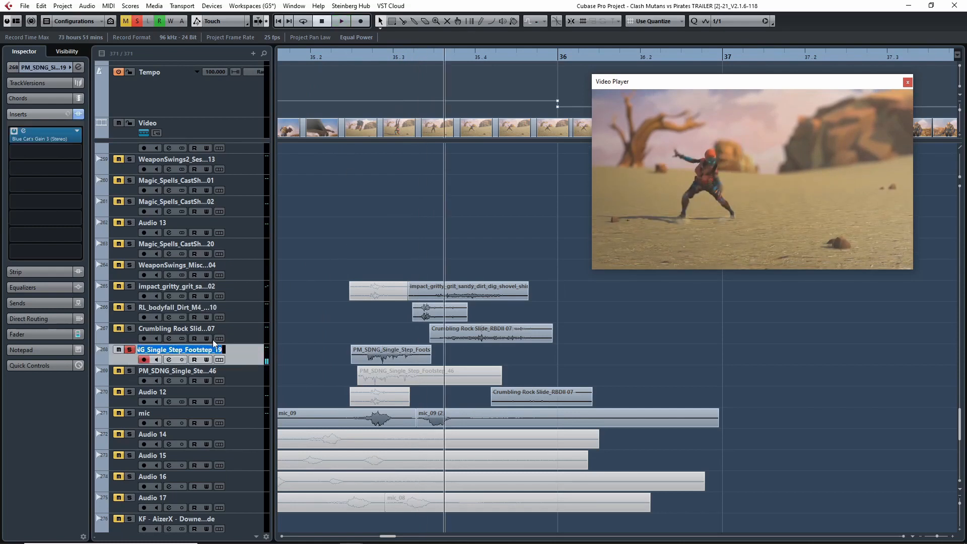
left_click(305, 323)
left_click_drag(349, 60, 331, 71)
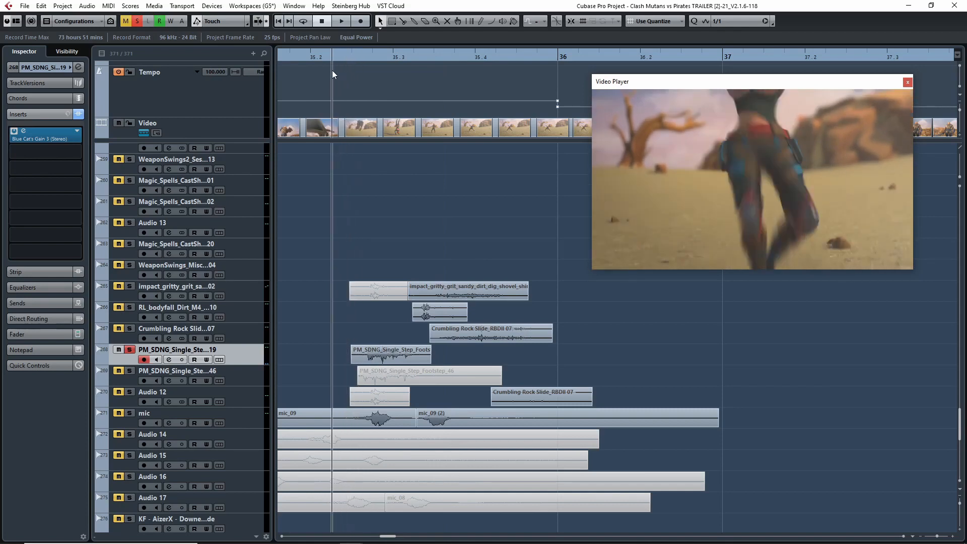
key("space")
Step: Solo the RL_bodyfall_Dirt track along with PM_SDNG_Single_Step 19 and play both layers from about beat 35.2
left_click(132, 308)
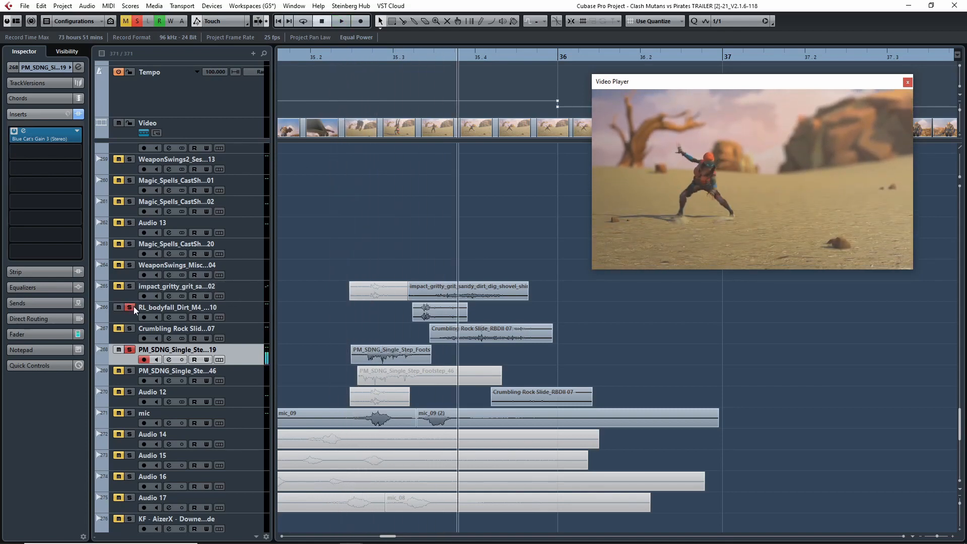
left_click(324, 64)
key("space")
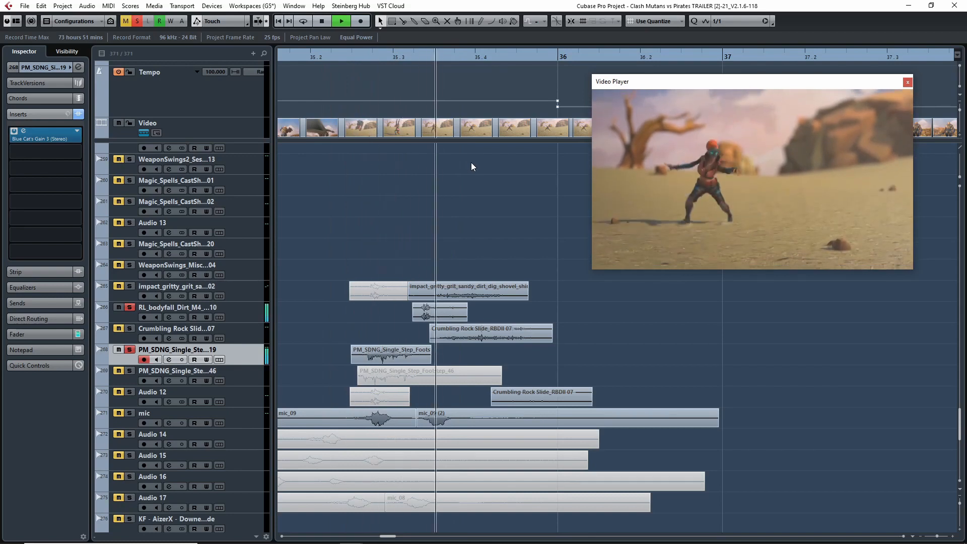
key("space")
Step: Unsolo the footstep and bodyfall tracks, solo Crumbling Rock Slide 07, and play it repeatedly from after beat 35.3
left_click(130, 349)
left_click(131, 308)
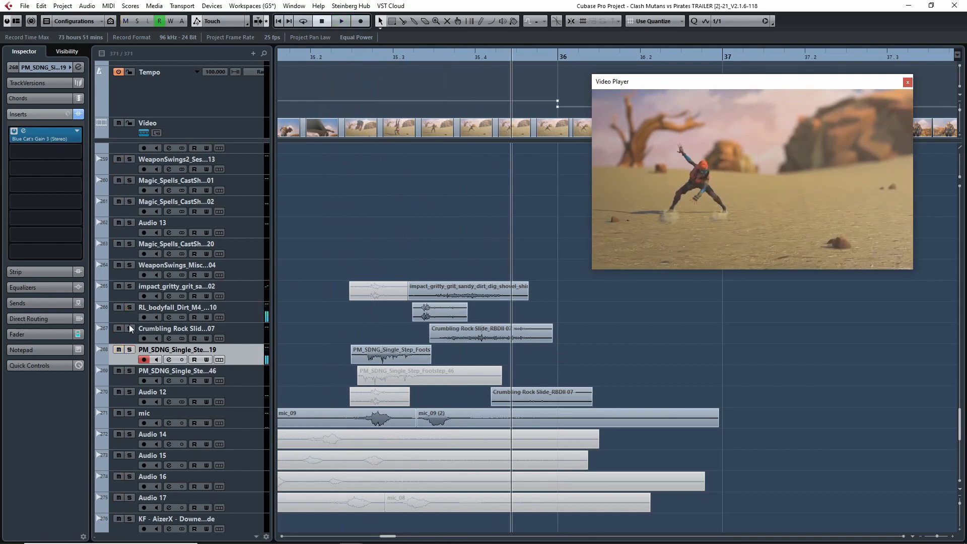
left_click(130, 328)
left_click_drag(443, 56, 425, 66)
key("space")
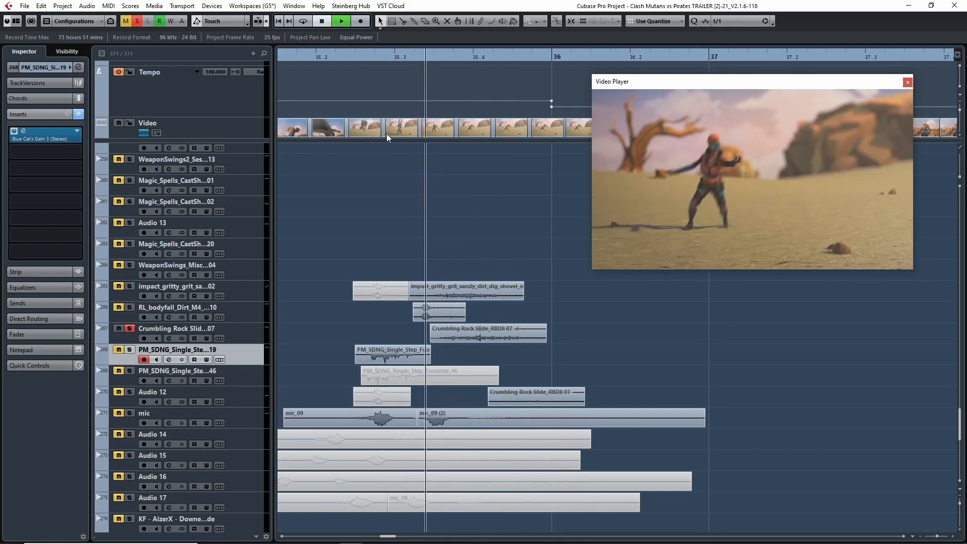
left_click(130, 336)
key("space")
key("space")
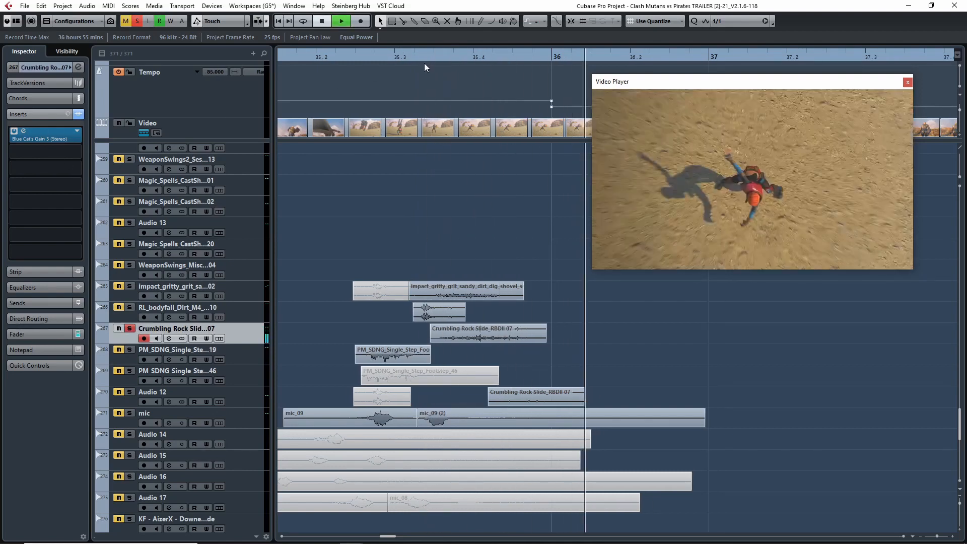
left_click_drag(423, 62, 424, 67)
key("space")
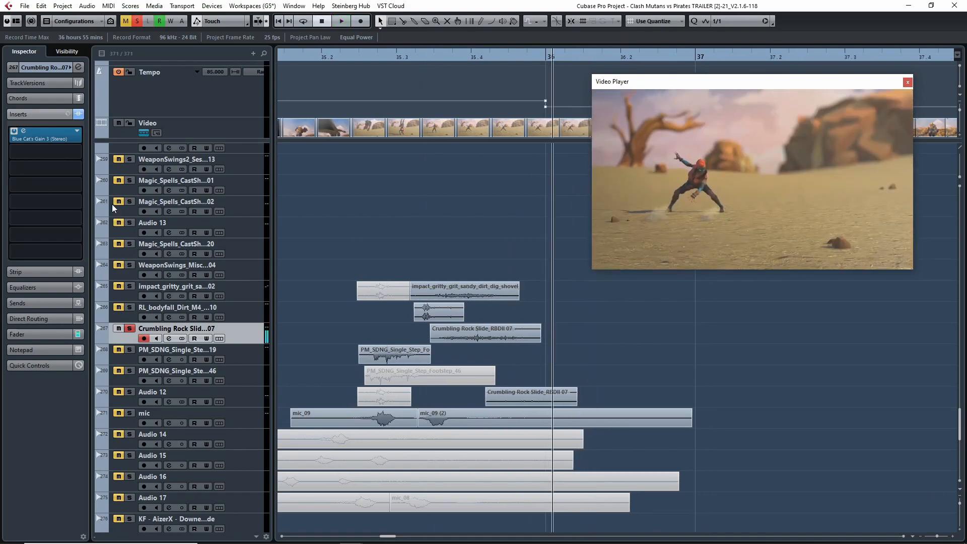
Step: Go through the tracks from RL_bodyfall_Dirt down to mic one at a time to inspect their insert effects
left_click(119, 322)
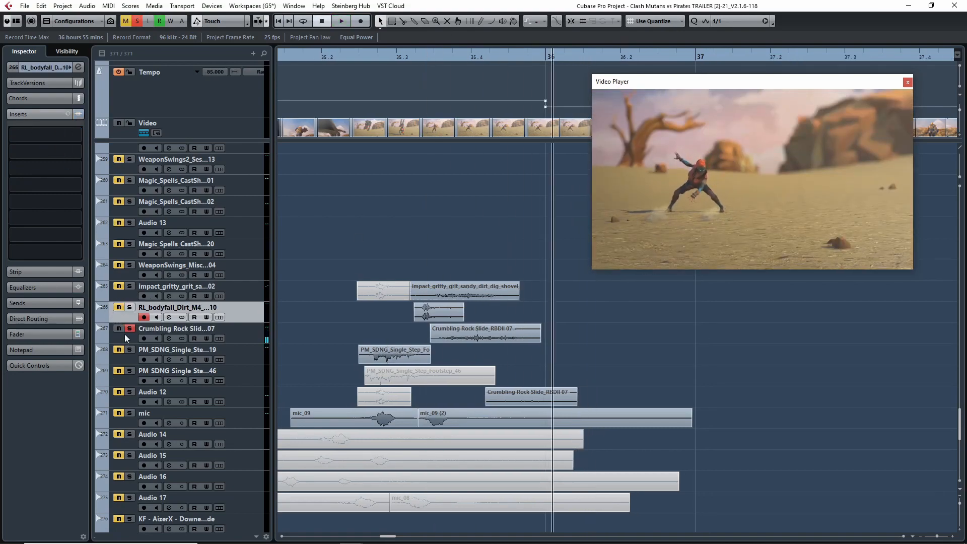
key("Down")
key("Down")
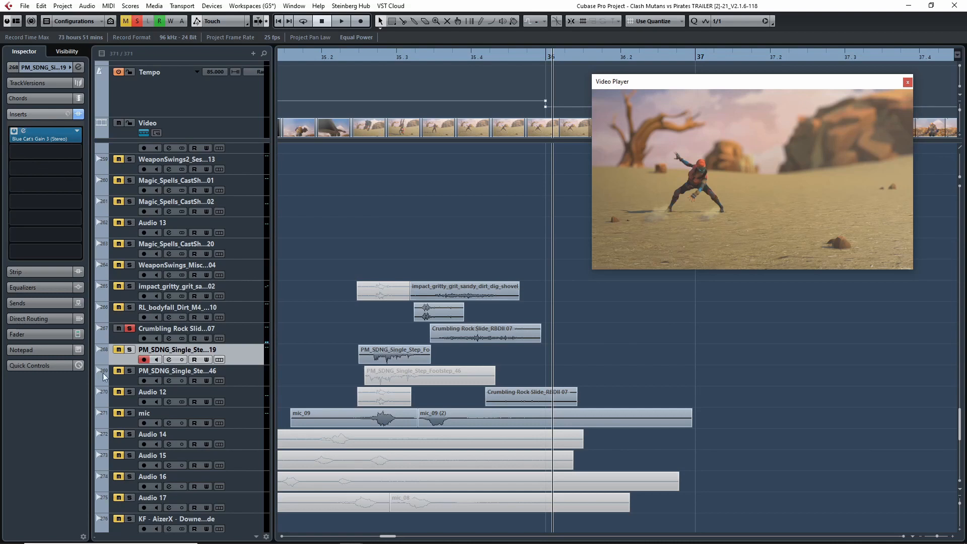
key("Down")
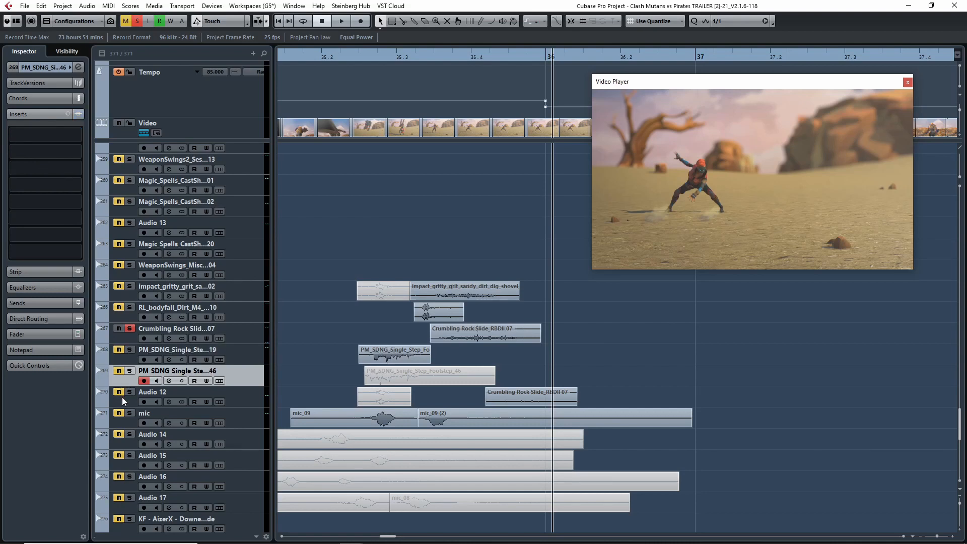
left_click(125, 401)
left_click(129, 427)
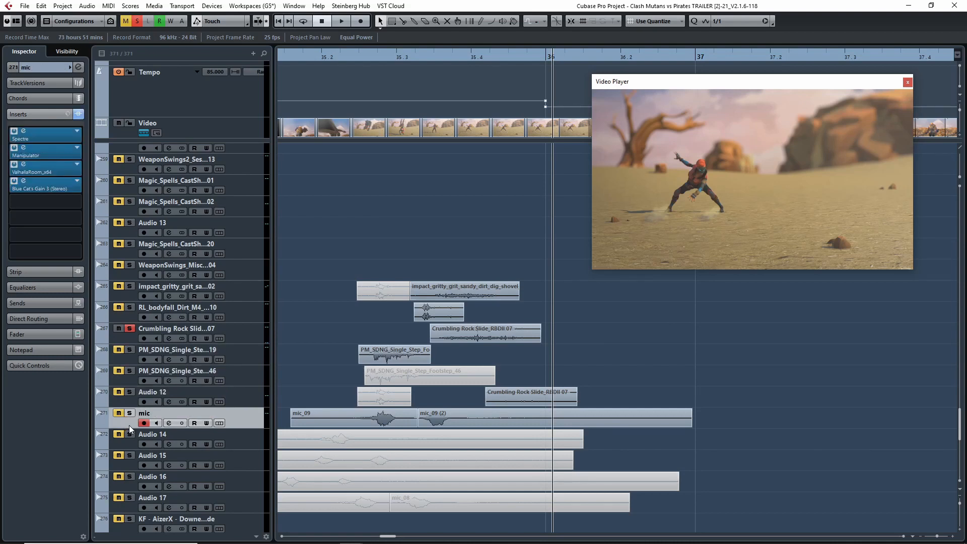
Step: Solo the four layers from impact_gritty_grit down to PM_SDNG_Single_Step 19 and play them together from around beat 35.2
left_click(129, 328)
left_click(123, 336)
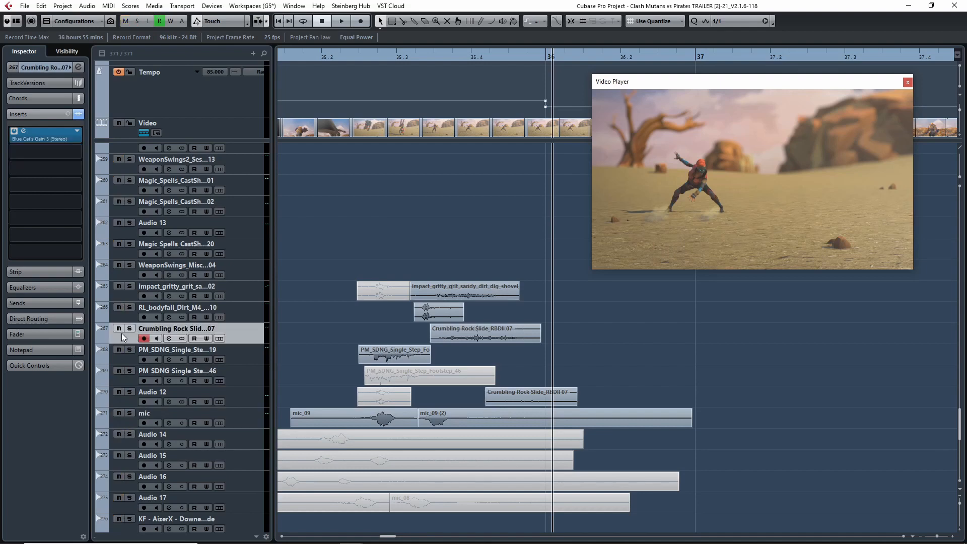
left_click_drag(129, 286, 131, 354)
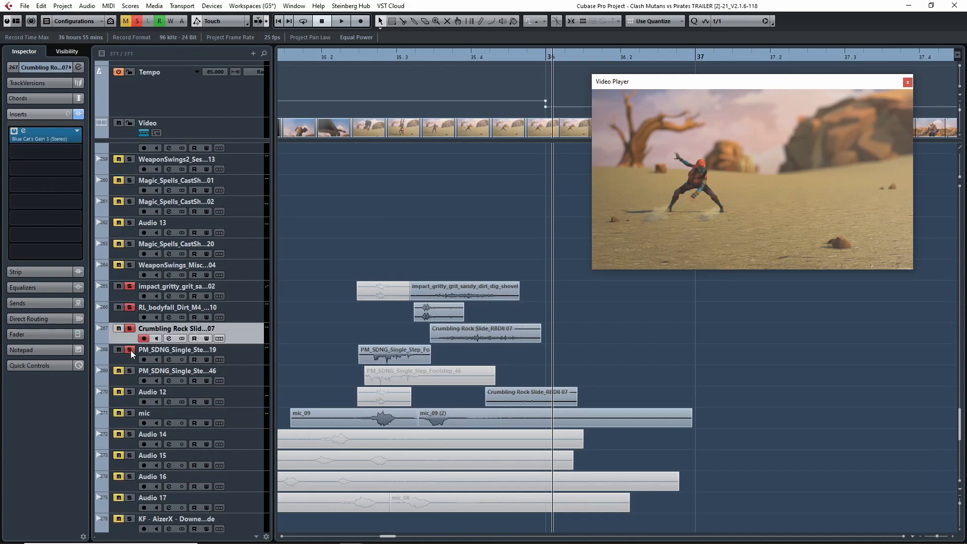
left_click(325, 57)
key("space")
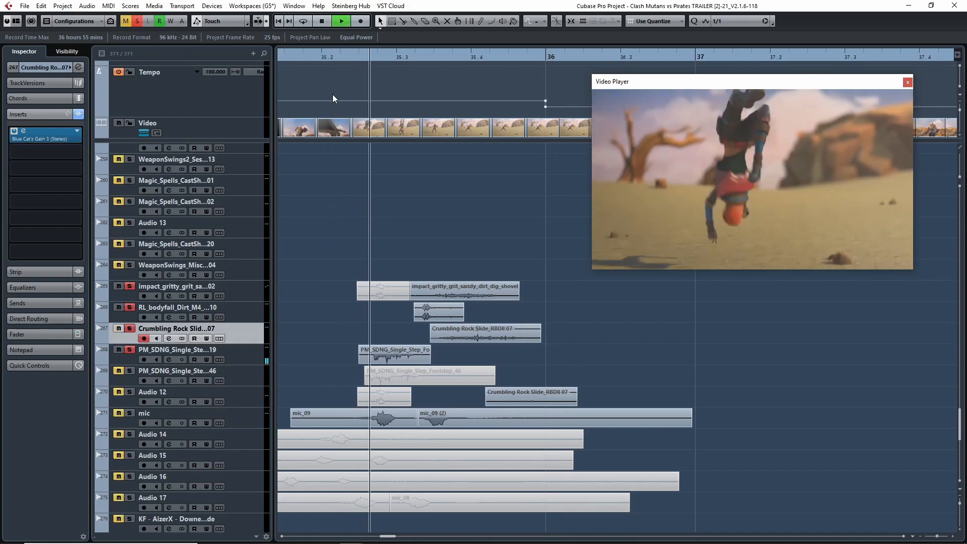
left_click_drag(387, 56, 357, 56)
key("space")
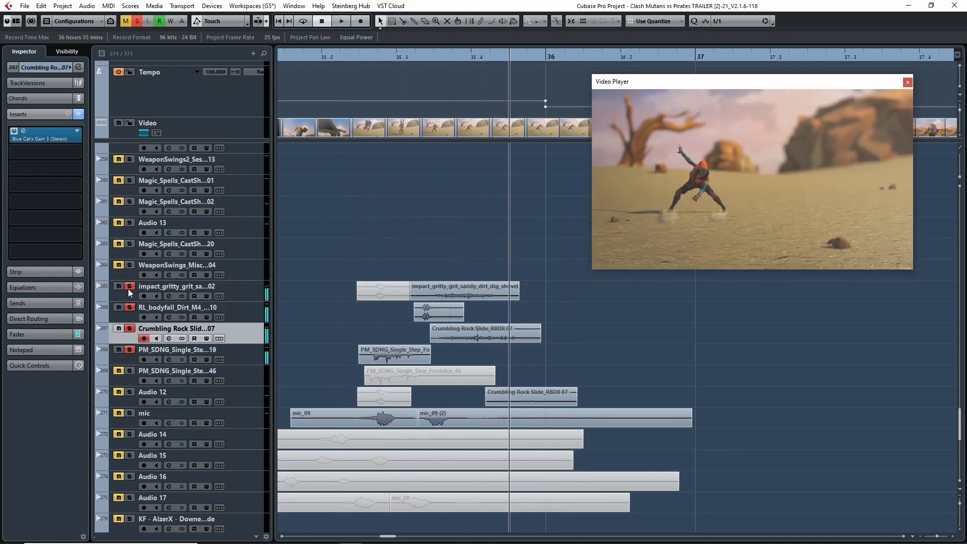
Step: Unsolo the impact_gritty_grit and Crumbling Rock Slide 07 tracks and play the bodyfall and footstep layers from after beat 35.2
left_click(129, 286)
left_click(129, 328)
left_click_drag(368, 59, 353, 74)
key("space")
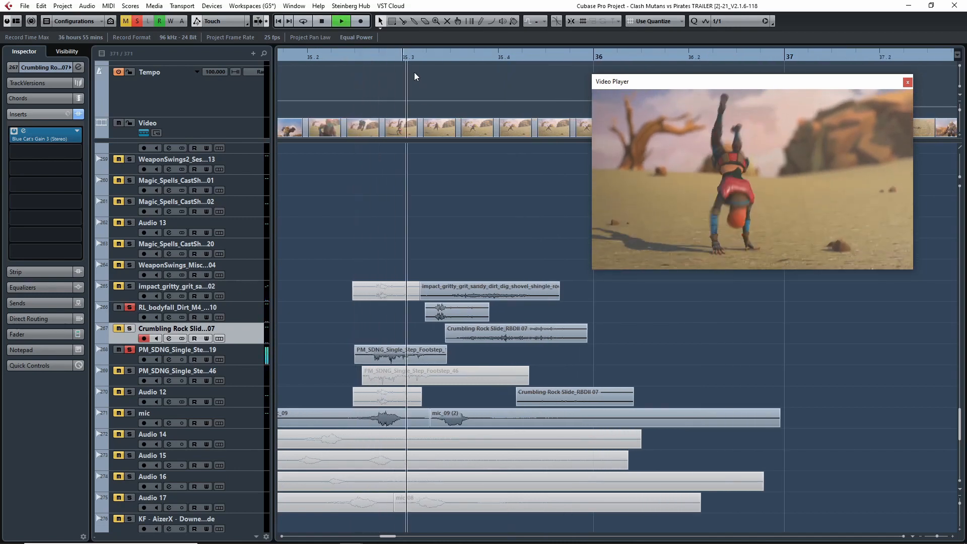
key("space")
Step: Add Crumbling Rock Slide 07 back to the soloed bodyfall and footstep layers and play them from after beat 35.3
left_click_drag(462, 56, 428, 90)
left_click(130, 328)
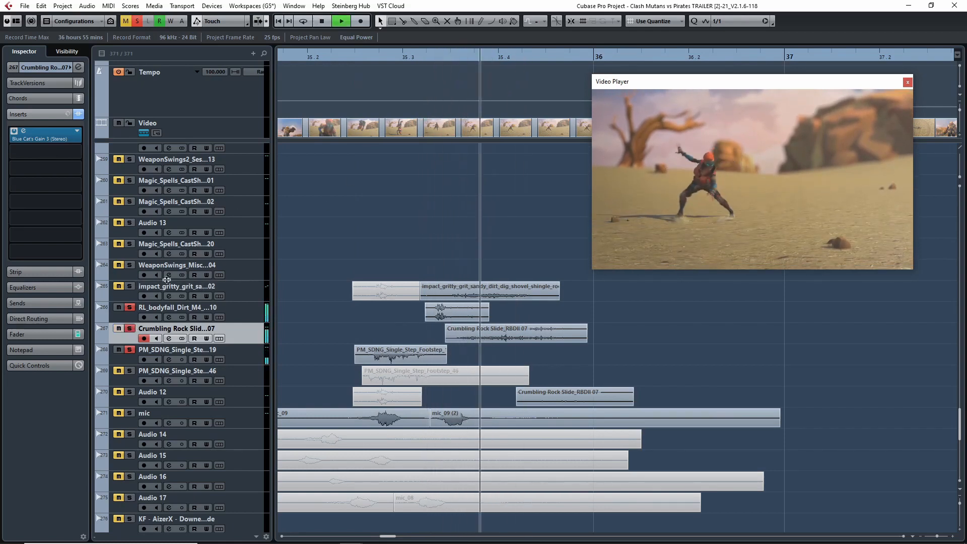
key("space")
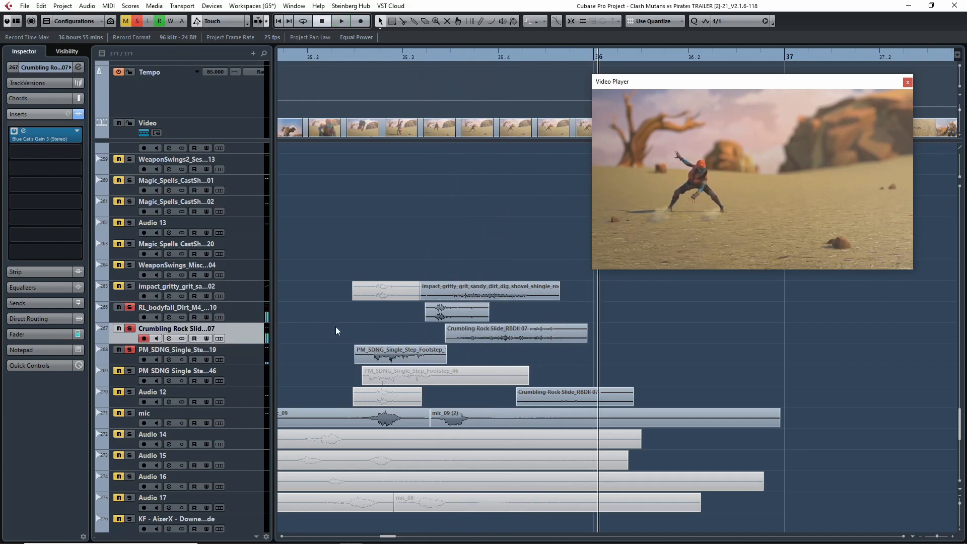
Step: Solo the impact_gritty_grit track as well and play all four layers from after beat 35.3
left_click(129, 286)
left_click(463, 57)
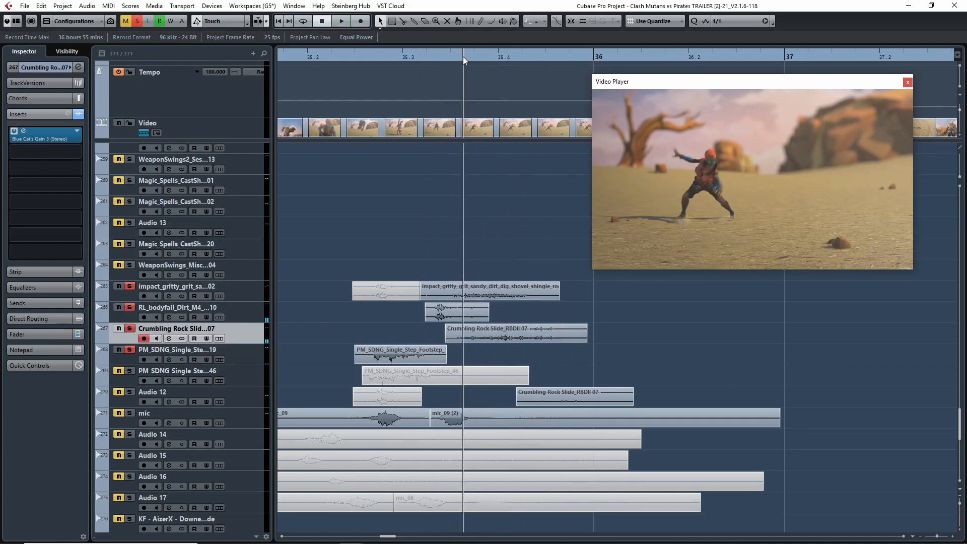
left_click(435, 56)
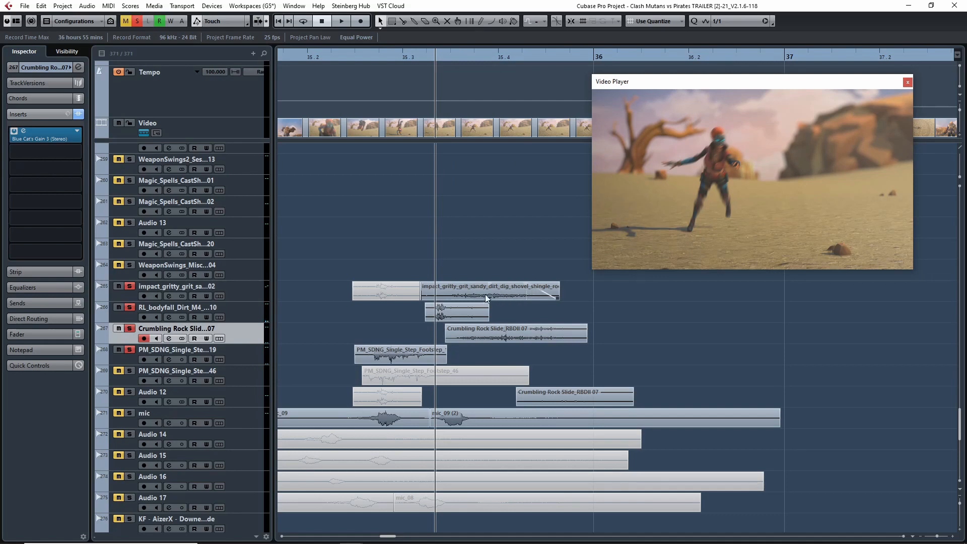
key("space")
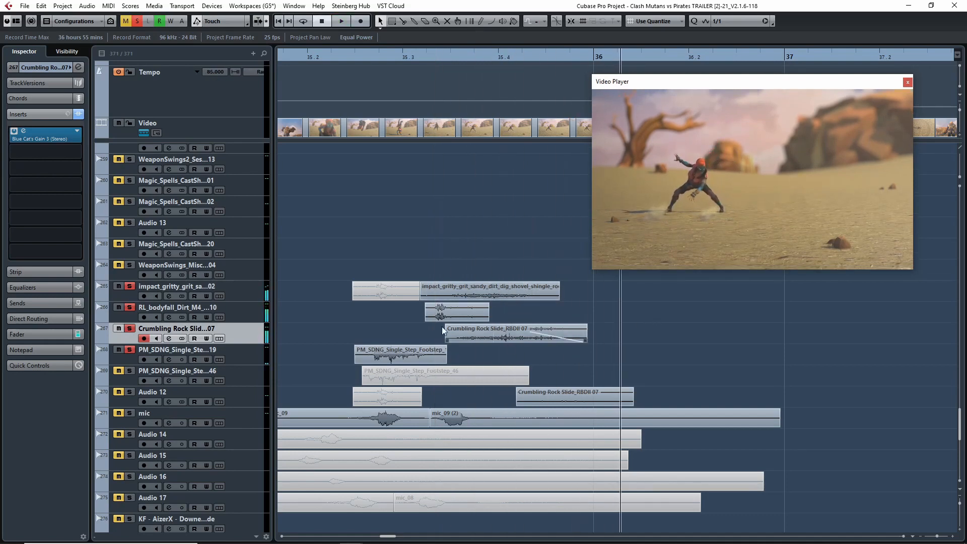
Step: Solo Audio 12 in addition to the four layers and play all five together from shortly after beat 35.3
left_click(129, 391)
left_click(120, 399)
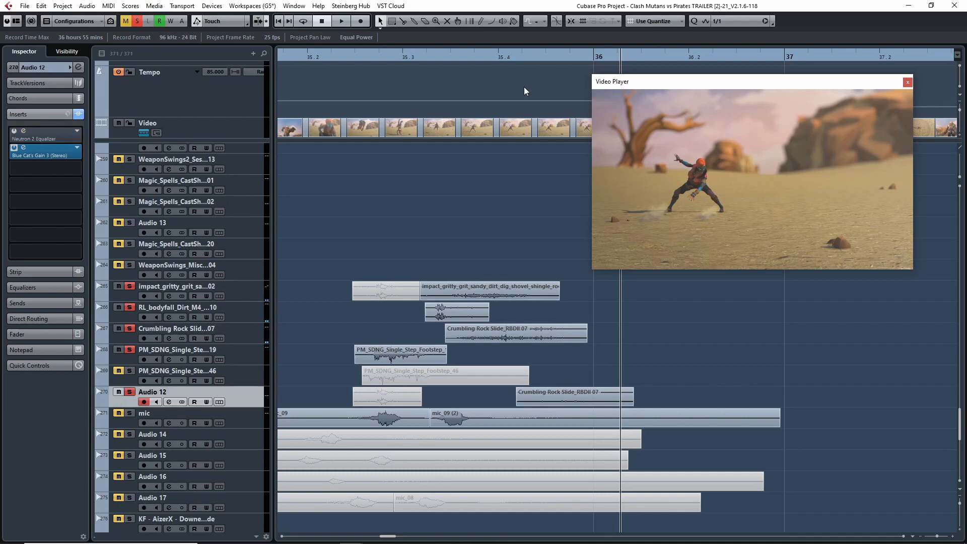
left_click_drag(527, 57, 449, 91)
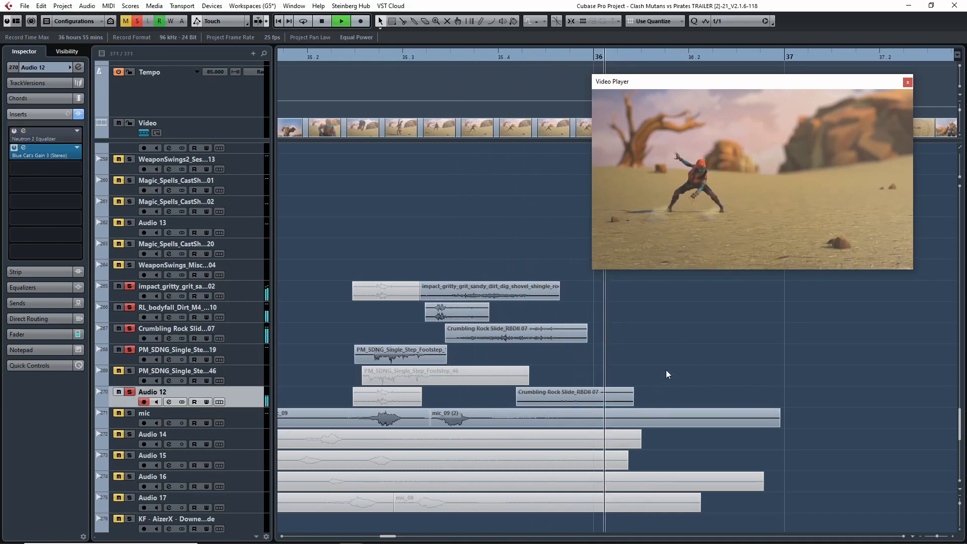
key("space")
Step: Unsolo the impact, bodyfall and Crumbling Rock Slide 07 tracks and place the playhead shortly after beat 35.3
left_click(567, 394)
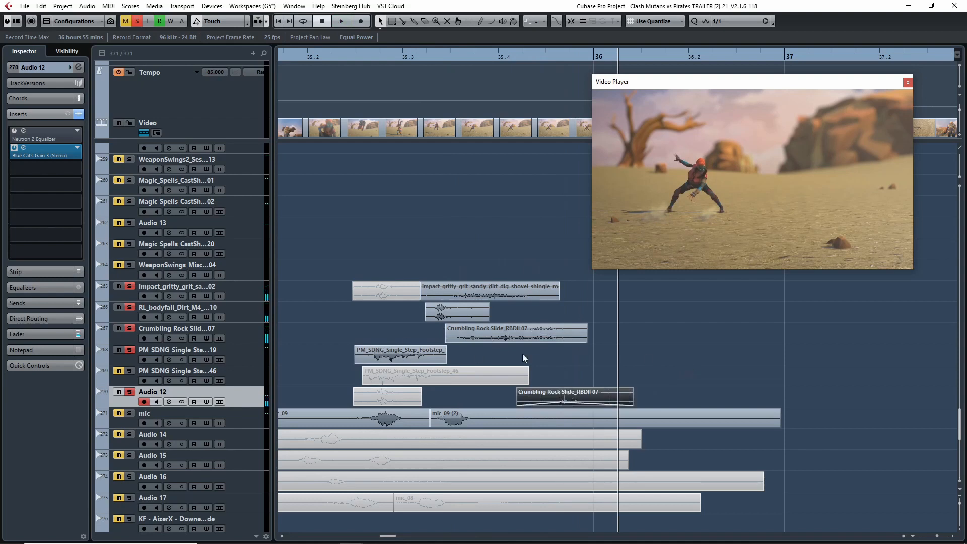
left_click(129, 286)
left_click(130, 307)
left_click(129, 328)
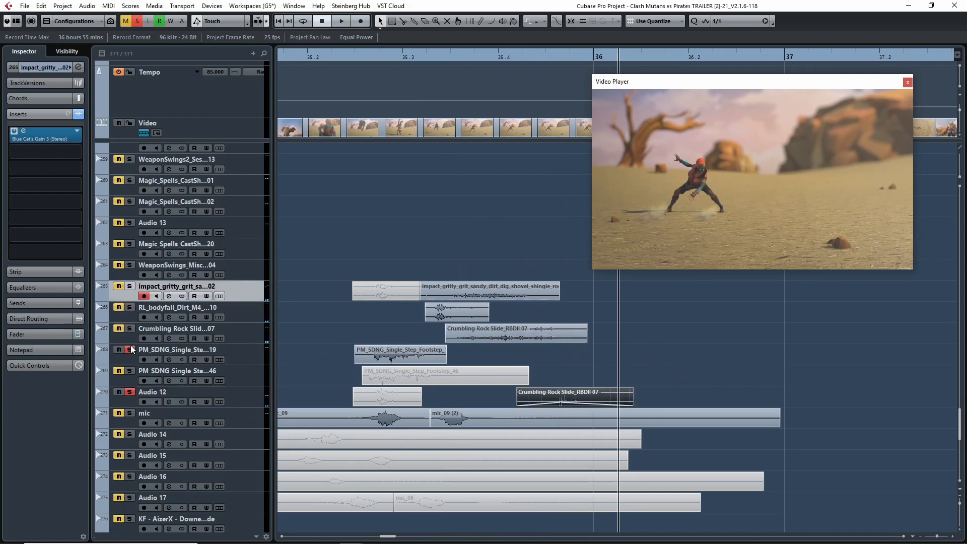
left_click(446, 56)
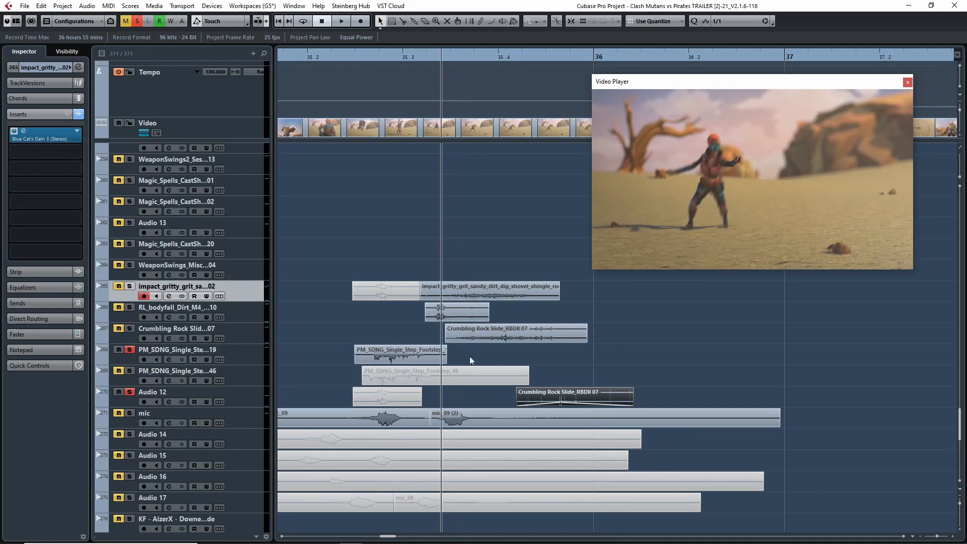
Step: Try out a shortened, faded copy of the Crumbling Rock Slide event on Audio 12 after bar 36, and delete the copy
left_click(494, 338)
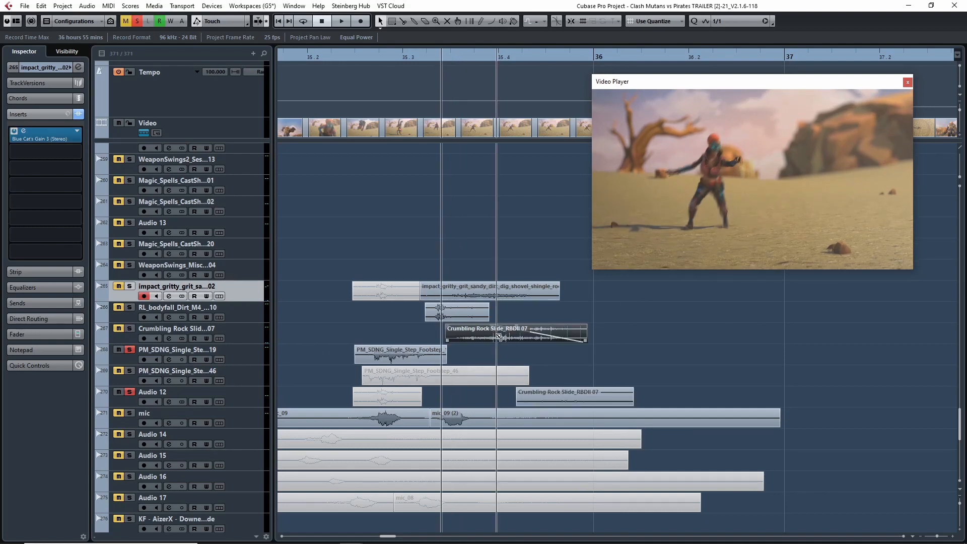
left_click_drag(499, 338, 736, 401)
left_click_drag(678, 404, 705, 399)
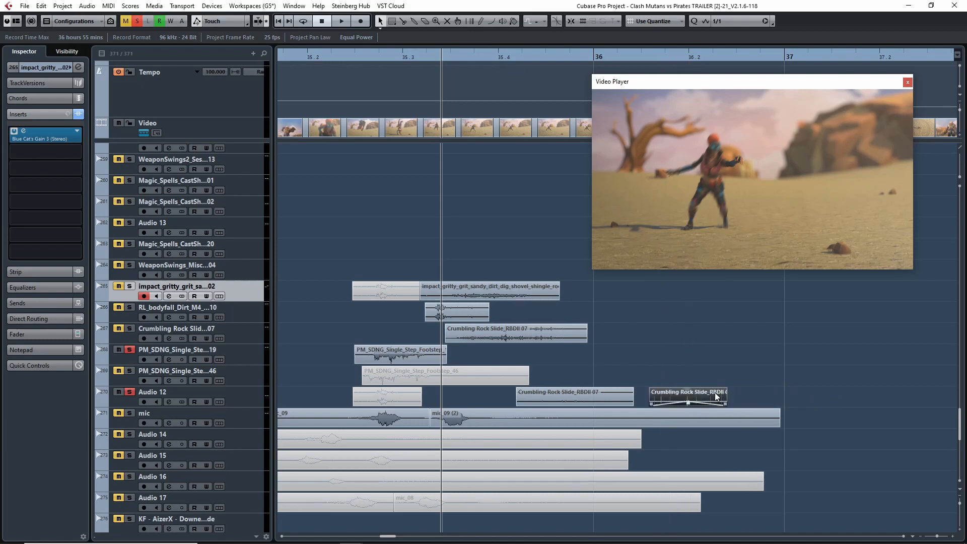
key("Delete")
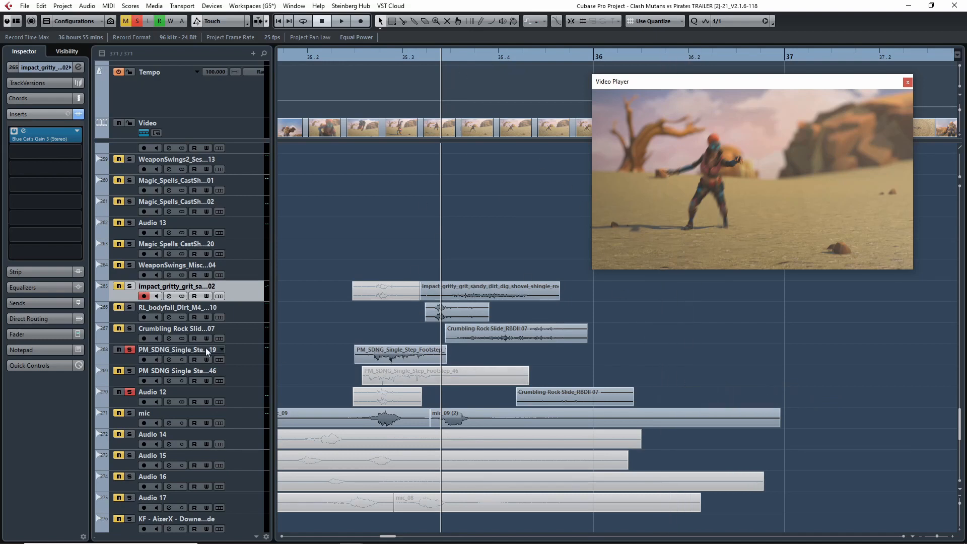
Step: Solo Crumbling Rock Slide 07 alongside Audio 12, unsolo PM_SDNG_Single_Step 19, and play both layers from after beat 35.3
left_click(128, 329)
left_click(130, 349)
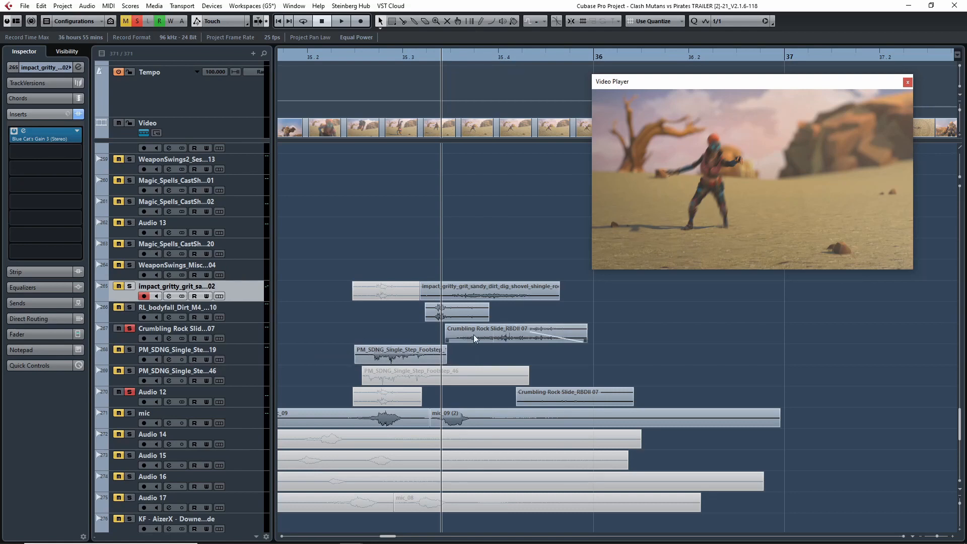
key("space")
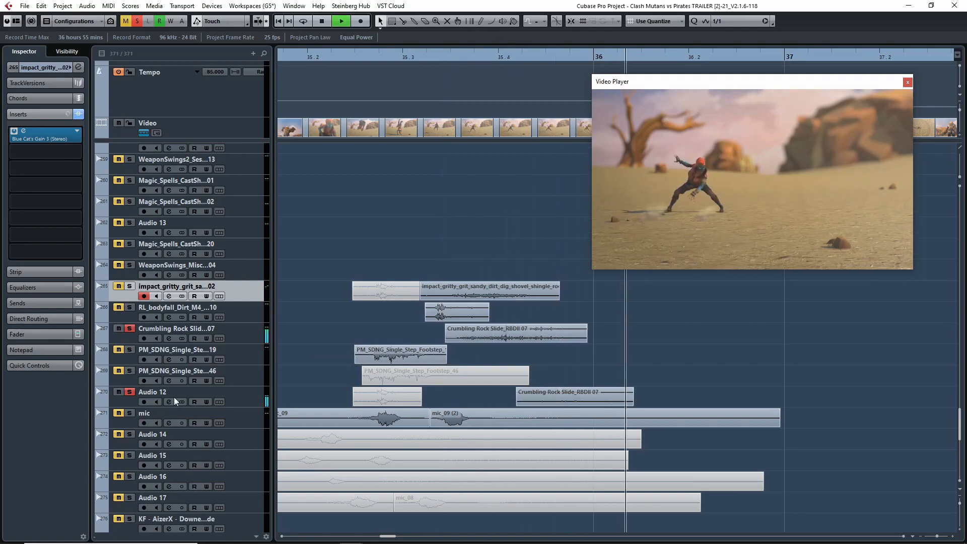
key("space")
Step: Unsolo Audio 12 and play Crumbling Rock Slide 07 on its own
left_click(130, 392)
key("space")
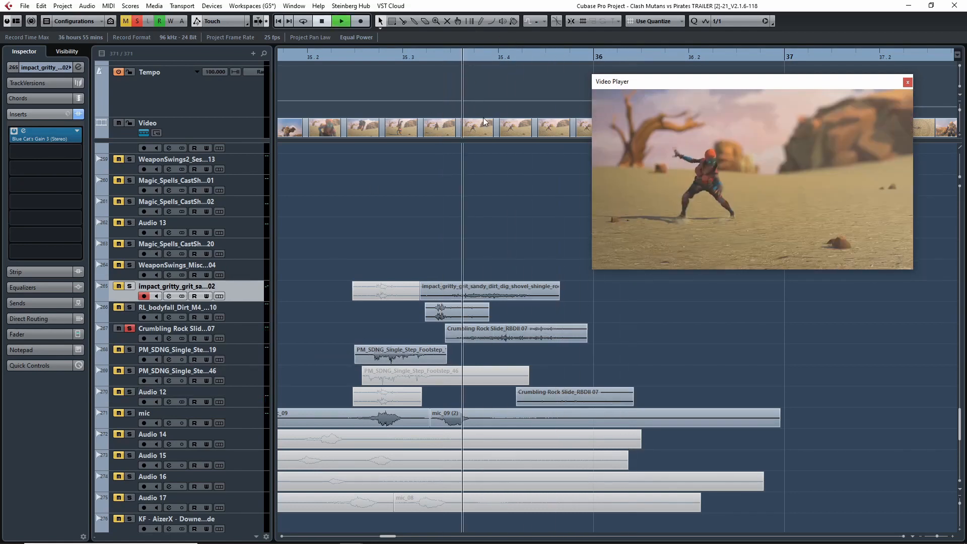
key("space")
Step: Solo Audio 12 again with Crumbling Rock Slide 07 and play the two layers repeatedly from after beat 35.3
left_click_drag(479, 59, 449, 59)
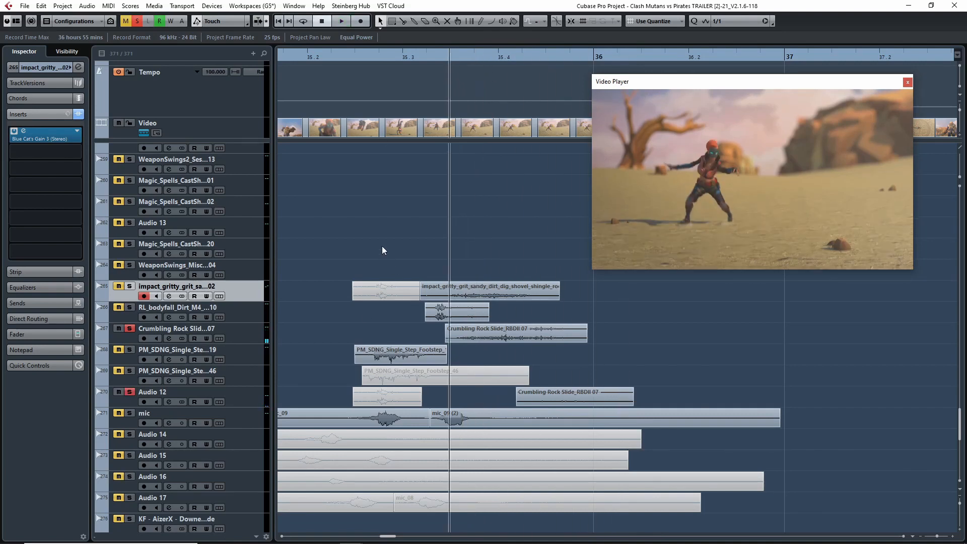
key("space")
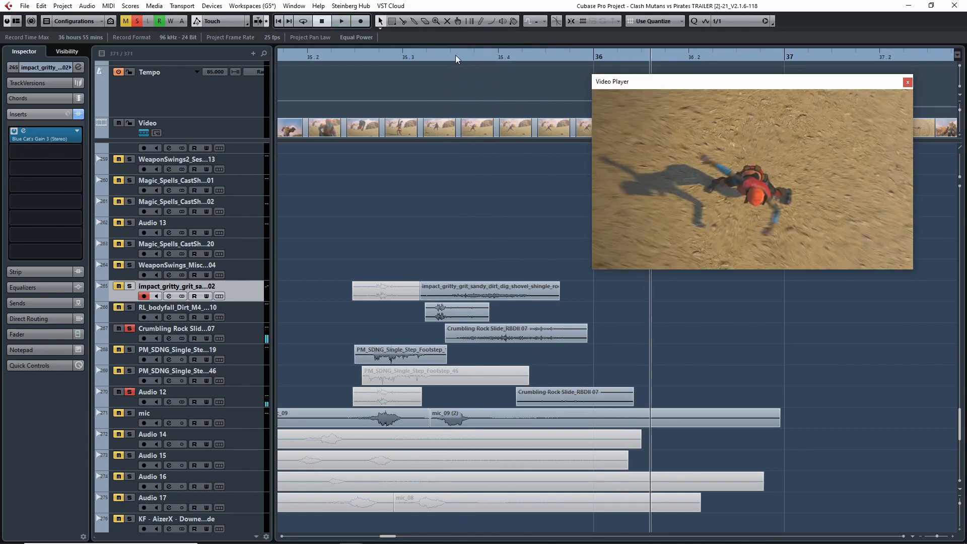
left_click(455, 56)
key("space")
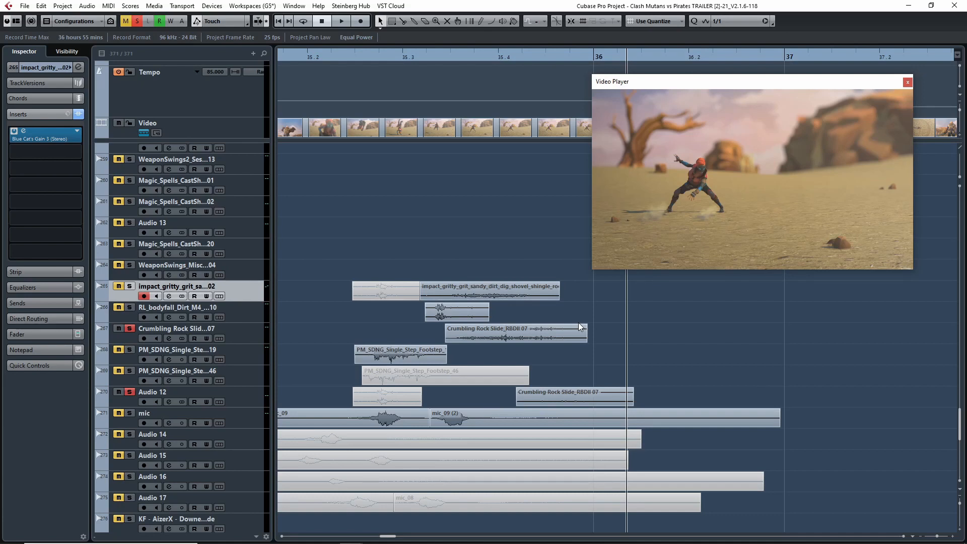
Step: Try out a shortened copy of the Crumbling Rock Slide event on its own track after bar 36, and delete it
mouse_move(577, 323)
left_mouse_down()
mouse_move(525, 327)
mouse_move(674, 334)
mouse_move(650, 343)
mouse_move(630, 341)
mouse_move(684, 327)
left_mouse_up()
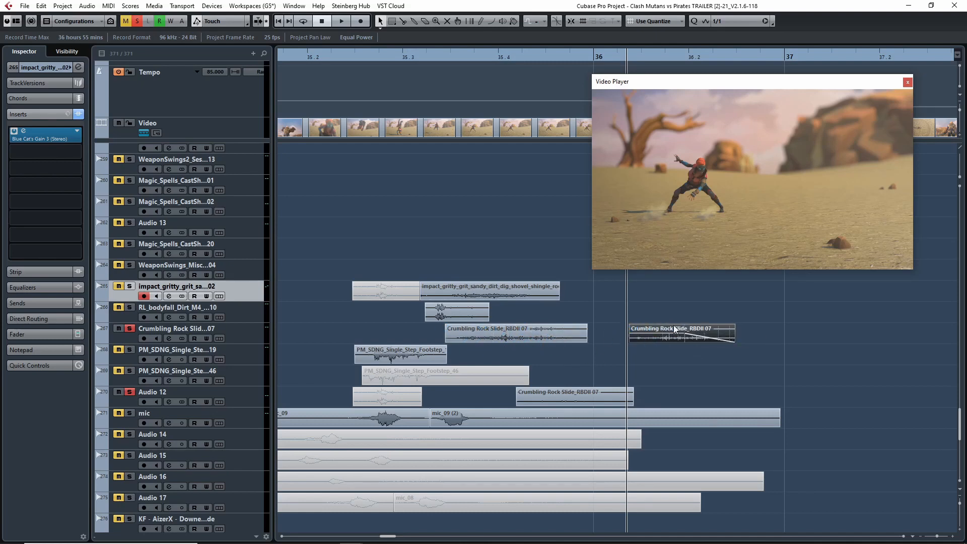
key("Delete")
Step: Examine how the two Crumbling Rock Slide events overlap before bar 36 and play both layers again
key("g")
key("g")
key("g")
key("g")
key("g")
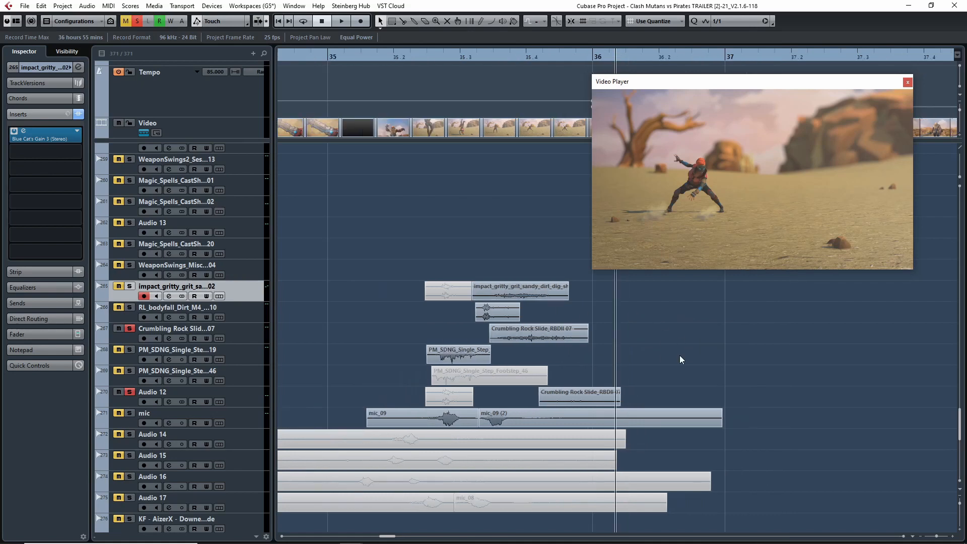
key("h")
key("h")
key("h")
key("h")
key("h")
key("h")
key("h")
key("h")
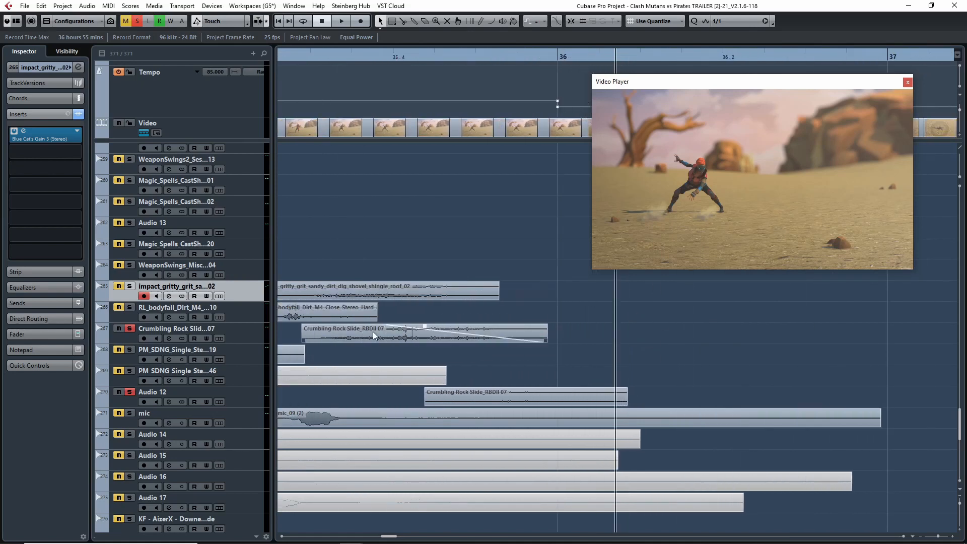
key("g")
key("g")
key("g")
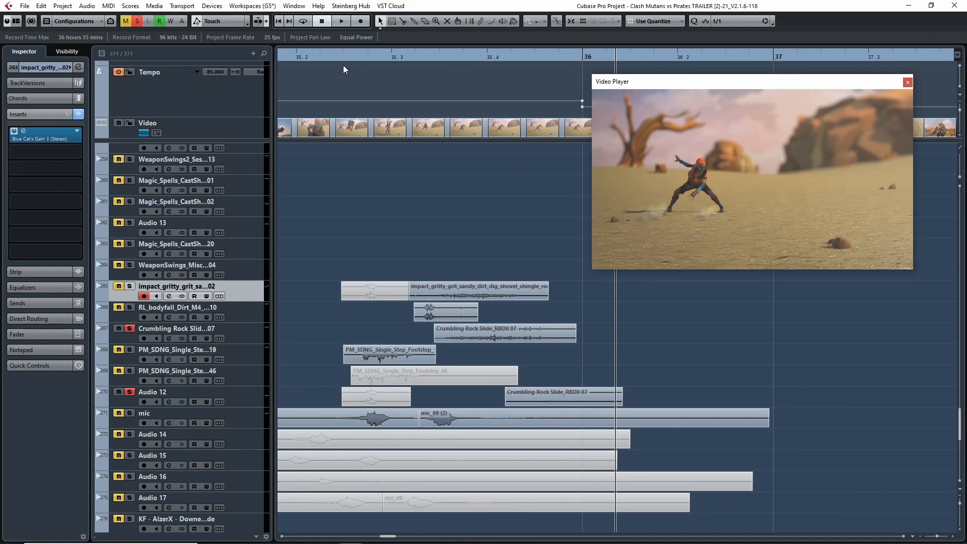
key("space")
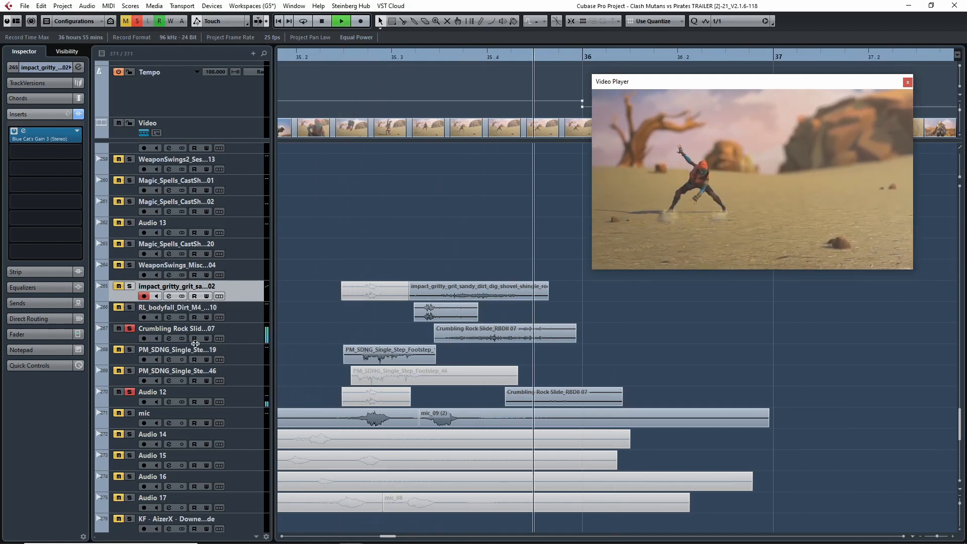
key("space")
Step: Solo the impact, bodyfall and PM_SDNG_Single_Step 19 tracks as well and play all five layers from just before beat 35.2
left_click(130, 286)
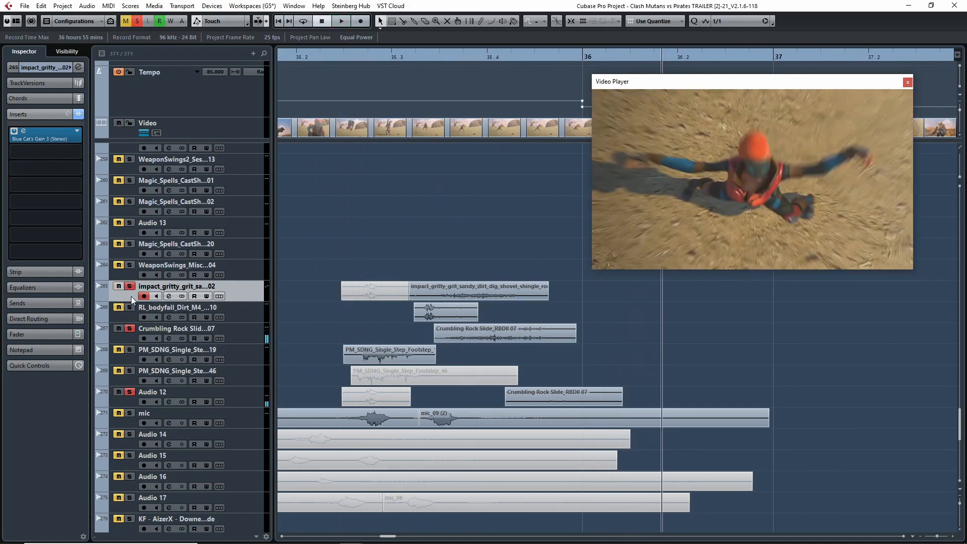
left_click(130, 307)
left_click(127, 361)
left_click(128, 351)
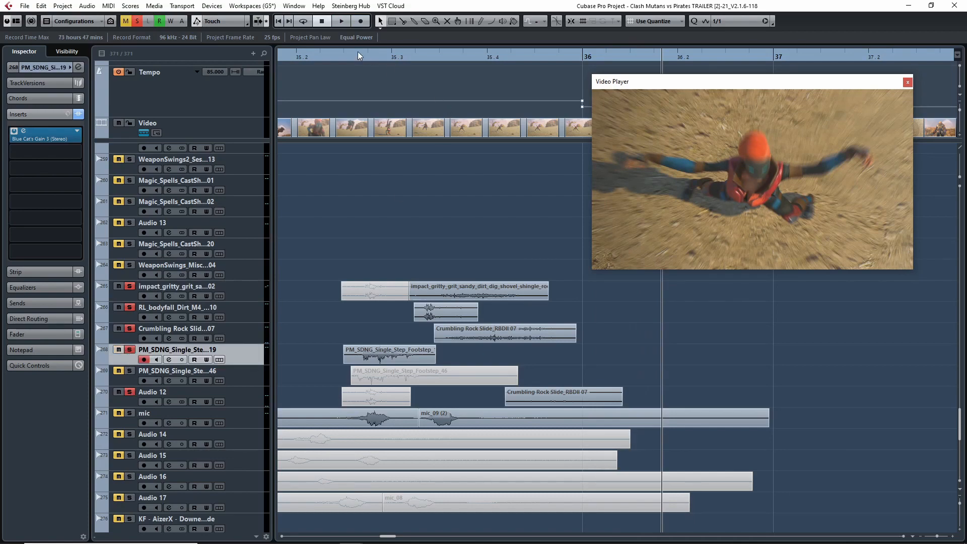
left_click(284, 58)
key("g")
key("g")
key("g")
key("space")
key("h")
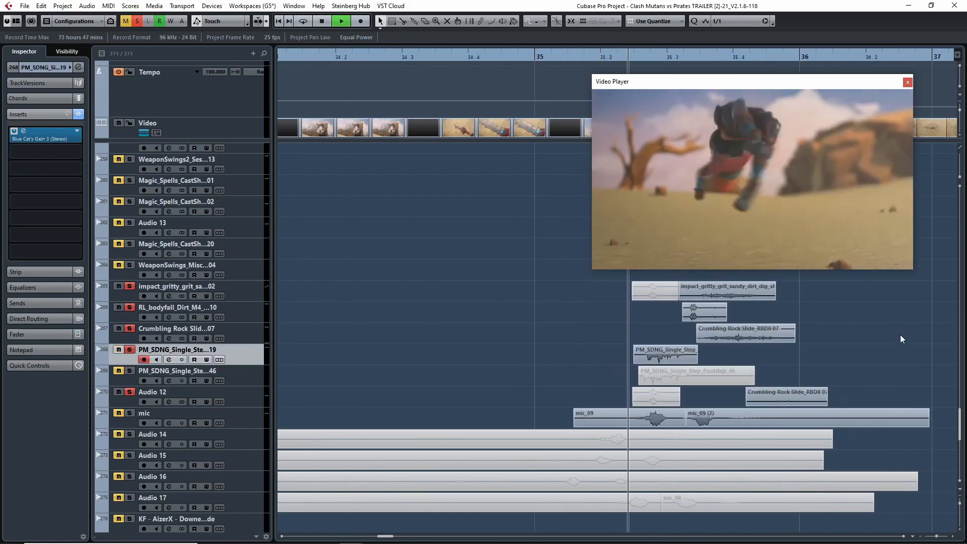
key("h")
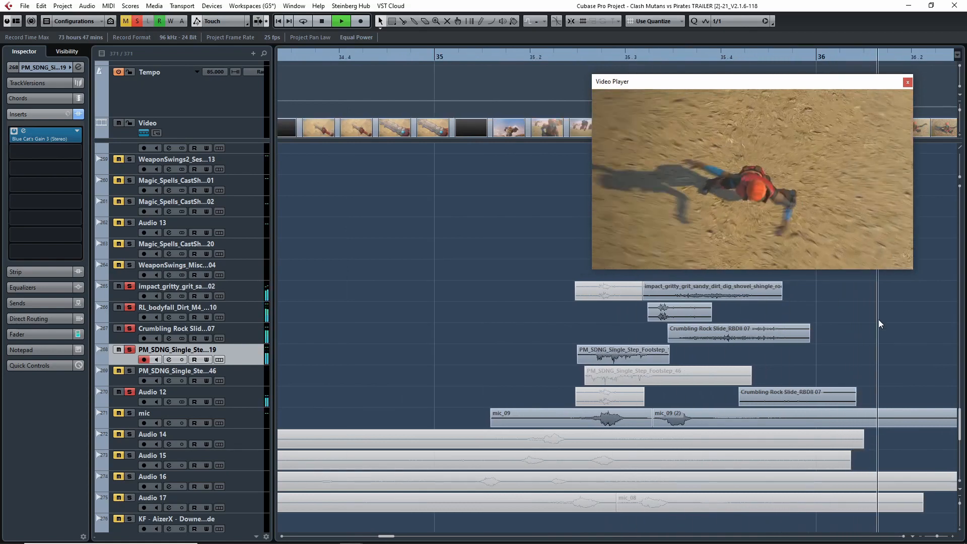
key("g")
key("g")
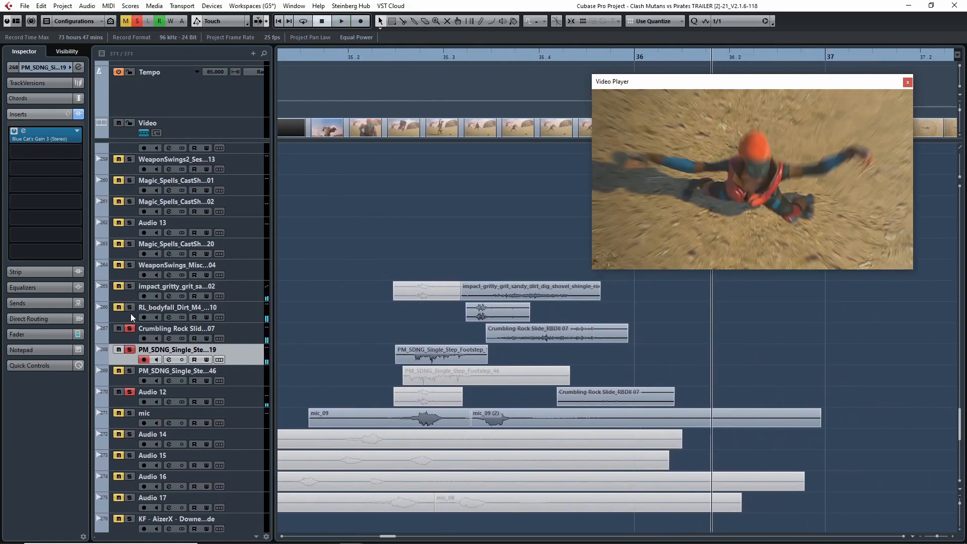
Step: Clear the solos on the landing layers, solo the mic track, and play it from just before beat 35.2
left_click(129, 392)
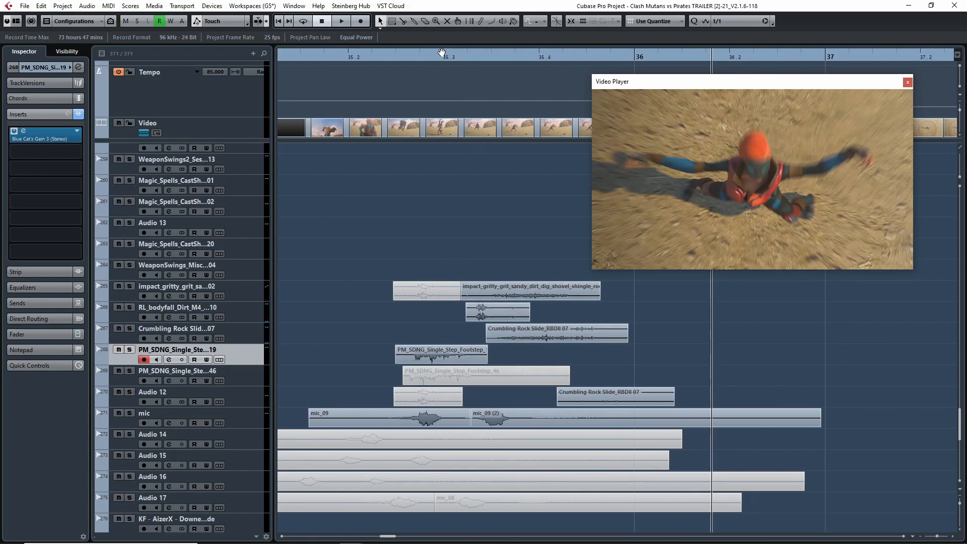
left_click_drag(437, 56, 326, 79)
left_click(129, 412)
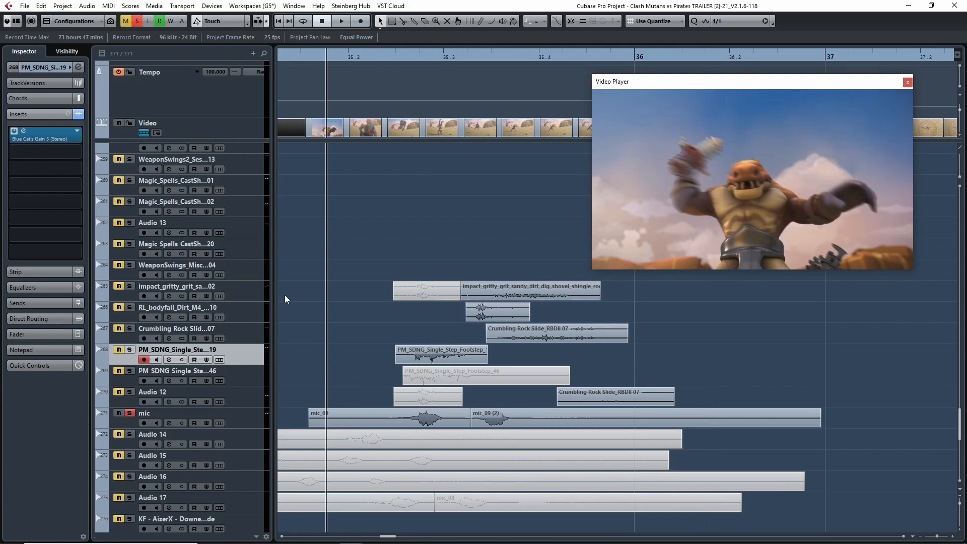
key("space")
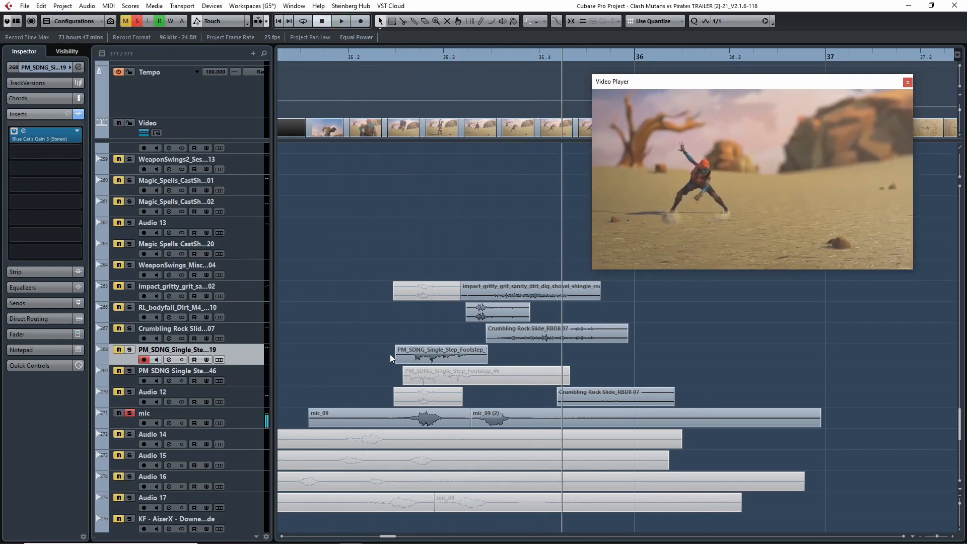
Step: Bypass all inserts on the mic track and play the dry recording twice from around beat 35.2
left_click(123, 419)
left_click(78, 114)
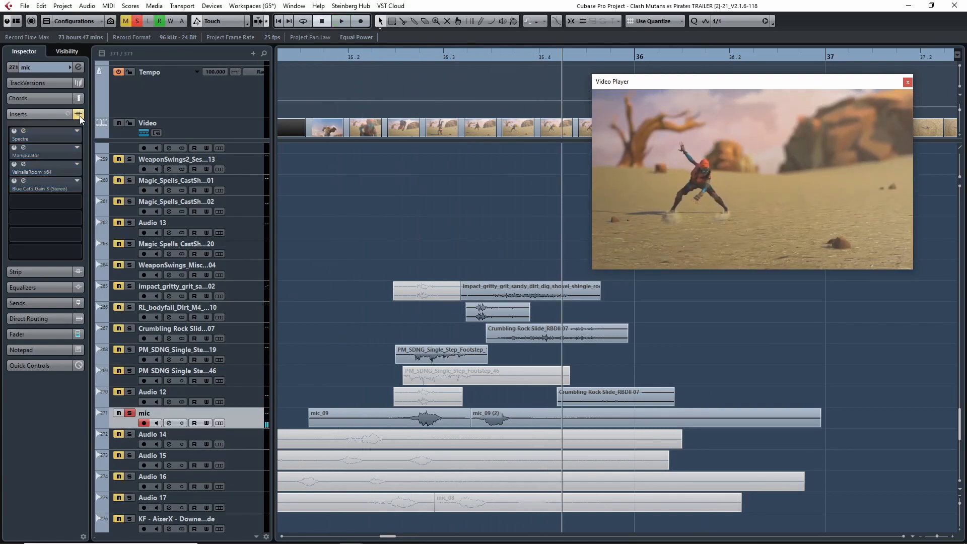
left_click(369, 57)
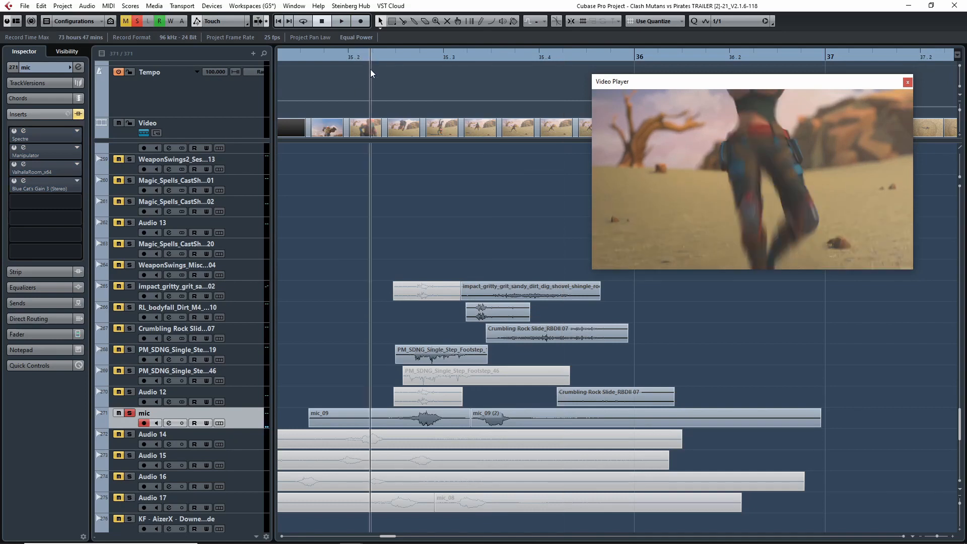
key("space")
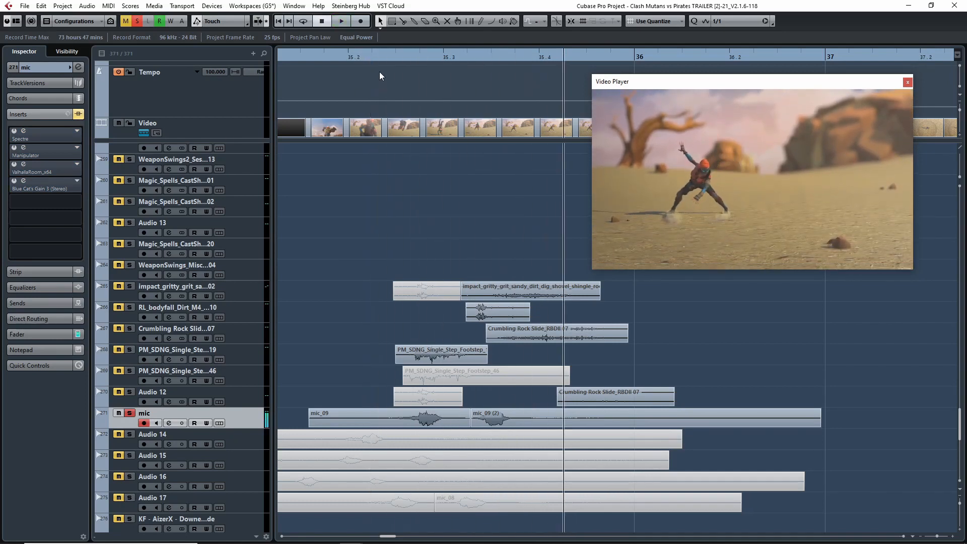
left_click(381, 57)
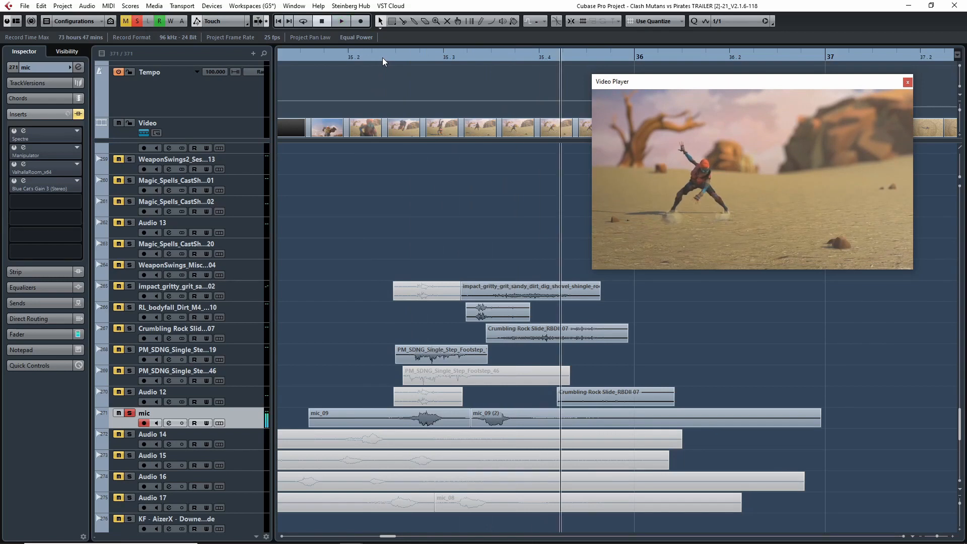
key("space")
left_click_drag(382, 58, 352, 69)
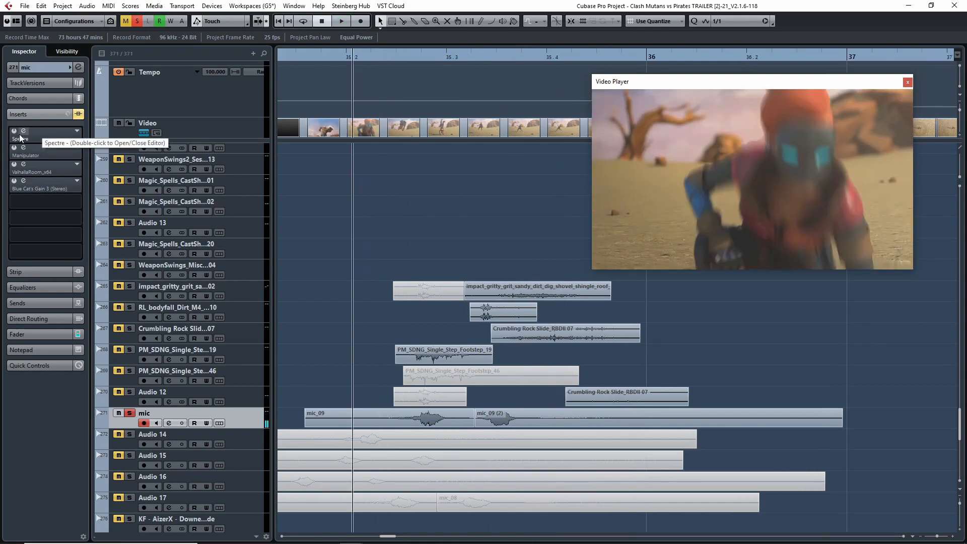
Step: Re-enable the mic track's inserts, open Spectre's settings, and deactivate Manipulator, ValhallaRoom and Blue Cat's Gain so only Spectre is active
left_click(23, 135)
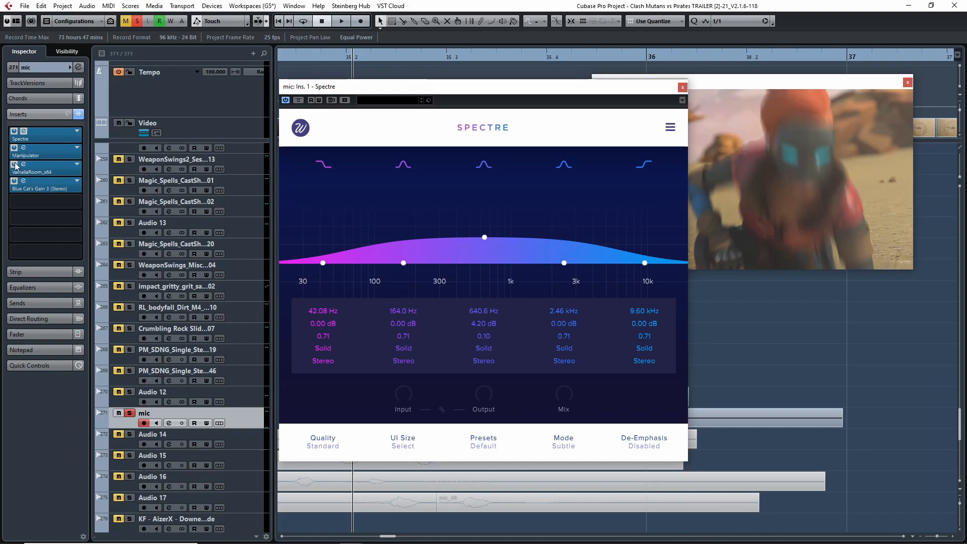
left_click(14, 147)
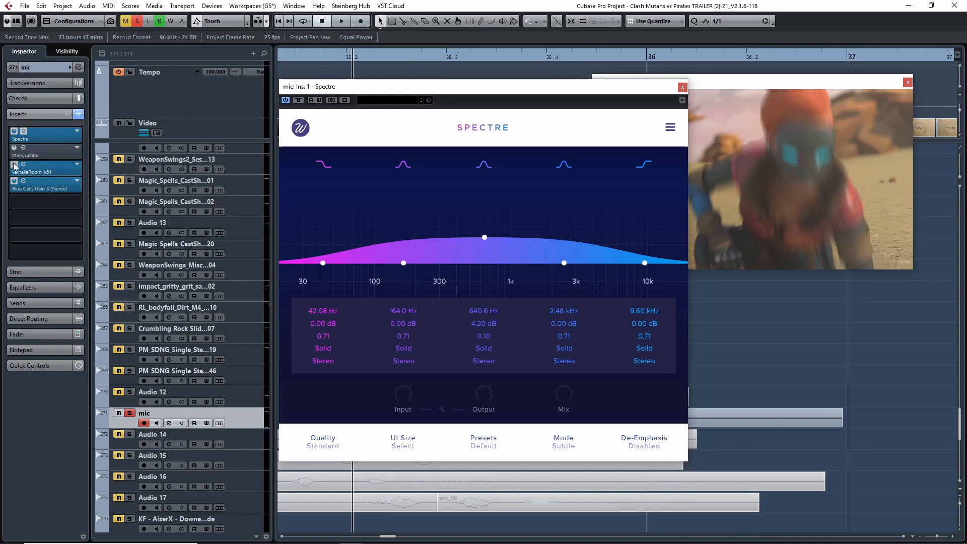
left_click(13, 181)
left_click(13, 166)
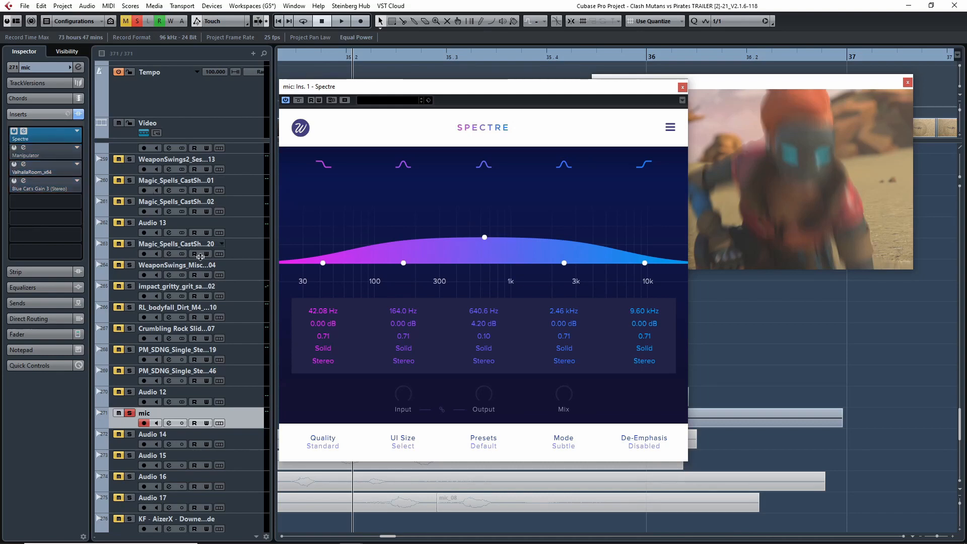
Step: Play the mic track from around beat 35.2 with Spectre bypassed and with it active to compare, and close its editor
left_click(682, 88)
left_click(69, 142)
key("space")
left_click_drag(308, 109, 517, 104)
left_click(508, 96)
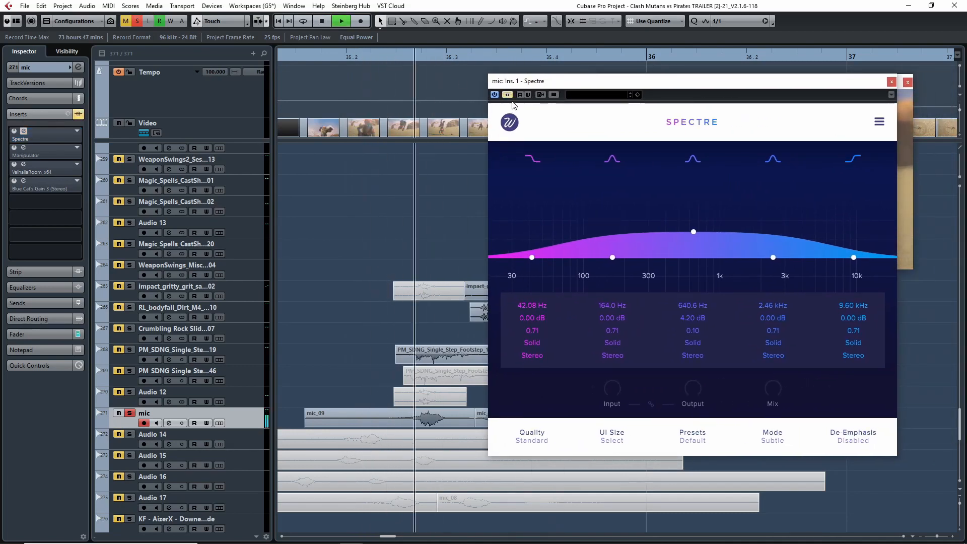
left_click(508, 96)
left_click(359, 57)
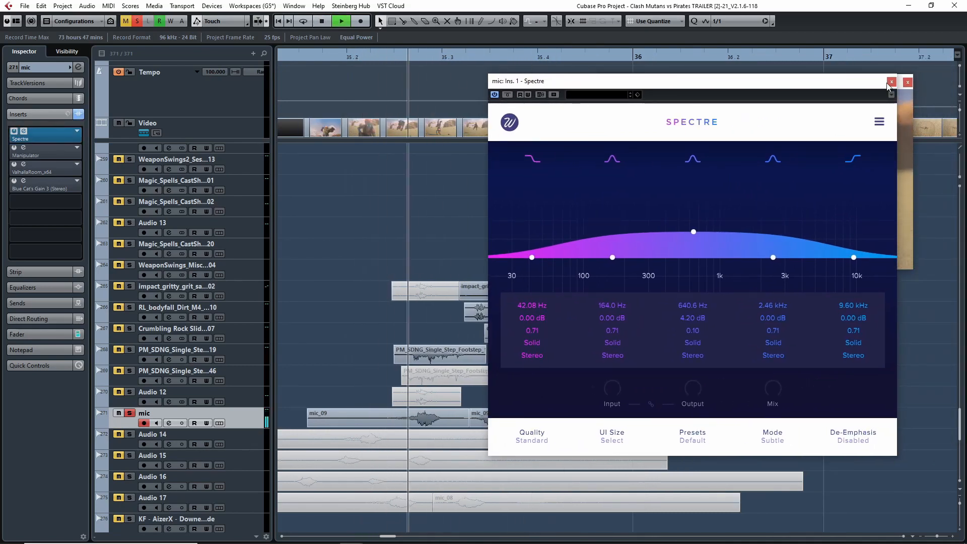
key("Escape")
Step: Reactivate Manipulator and ValhallaRoom on the mic track, viewing Manipulator's settings in between
left_click(23, 148)
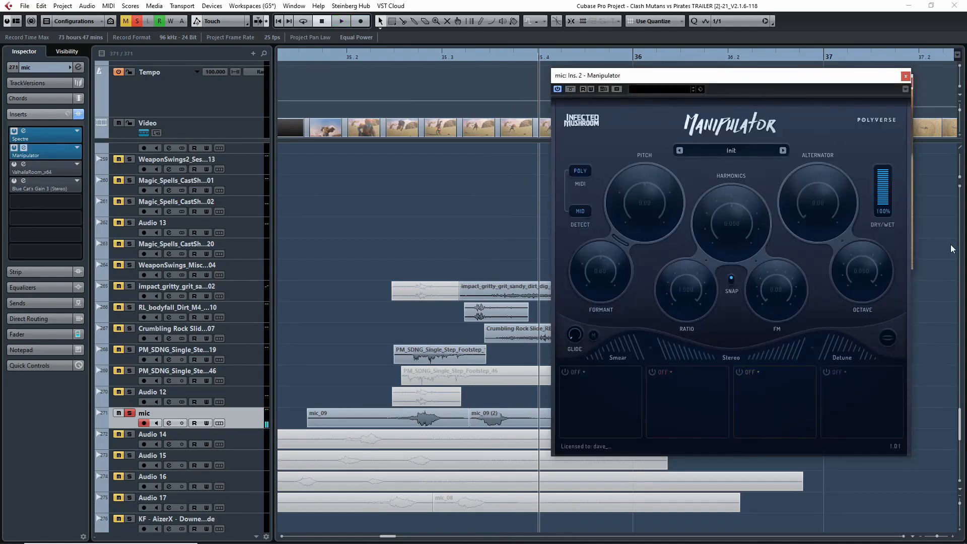
left_click(904, 77)
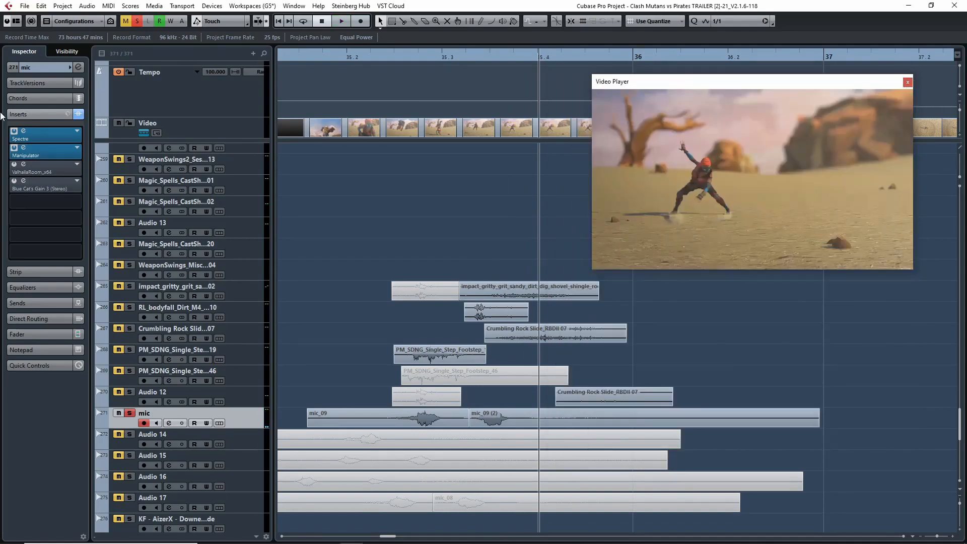
left_click(14, 164)
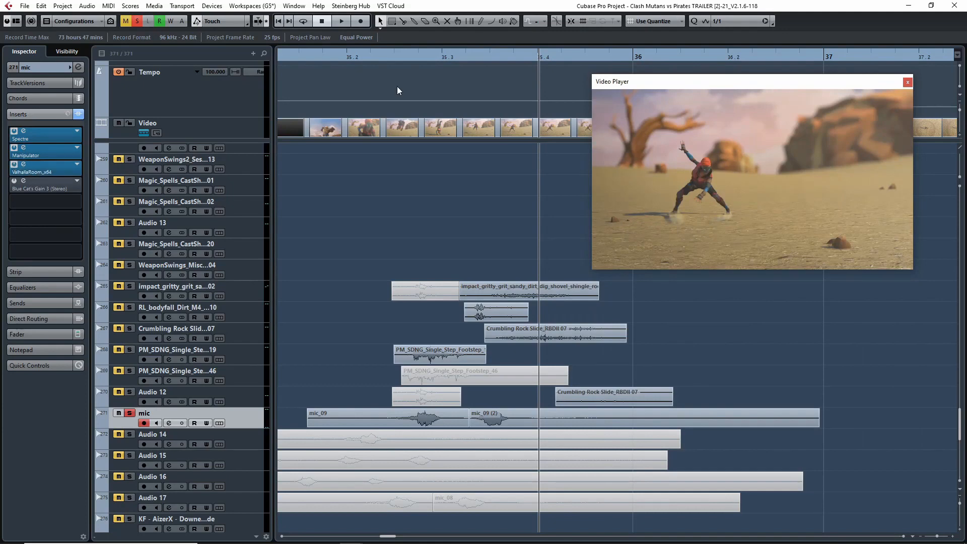
Step: Show ValhallaRoom's settings and play the mic track with the reverb from just before beat 35.2
left_click(398, 57)
left_click(23, 164)
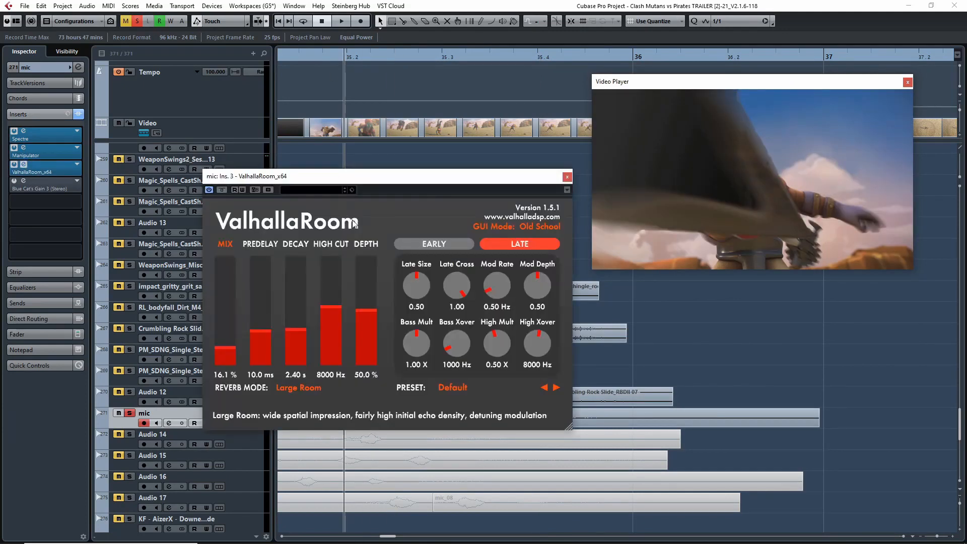
left_click_drag(417, 121, 191, 42)
key("space")
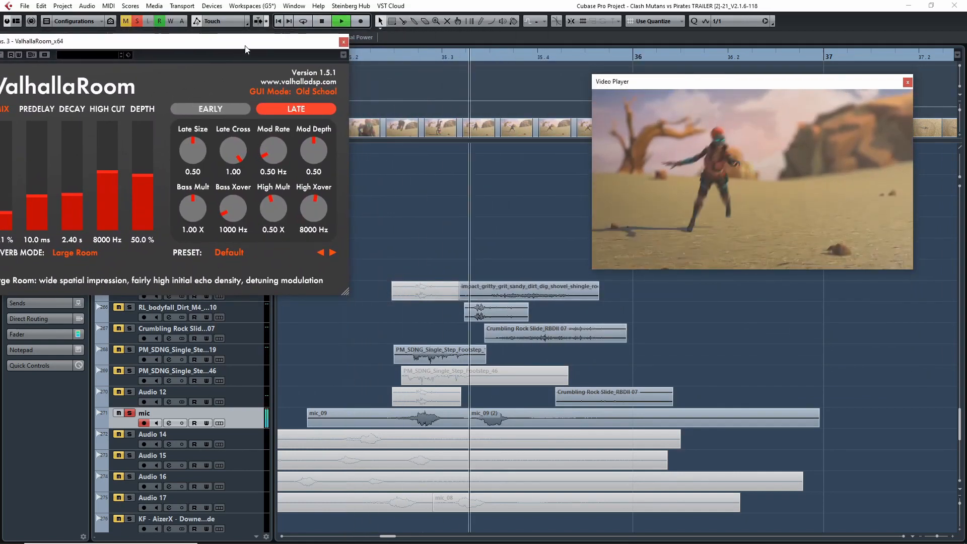
left_click_drag(302, 41, 370, 59)
key("space")
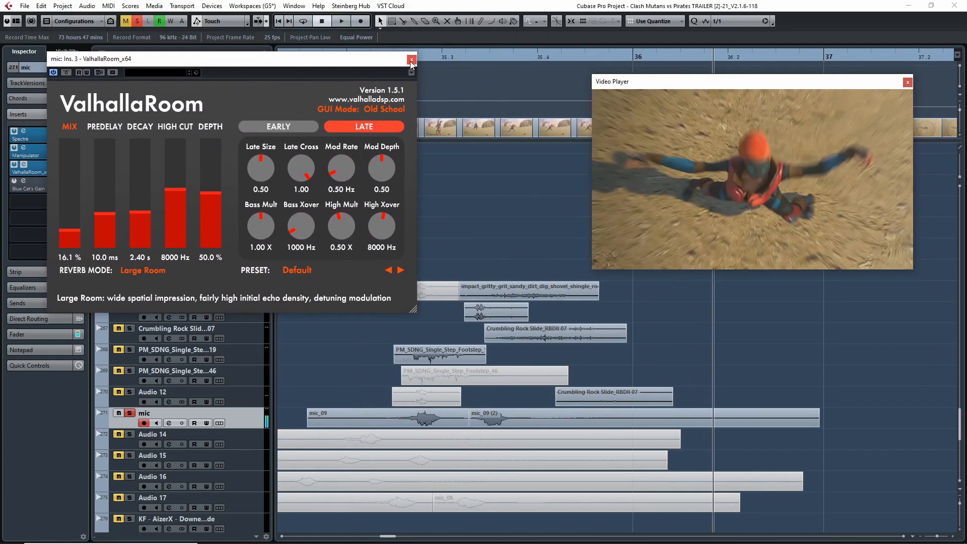
left_click_drag(550, 54, 345, 90)
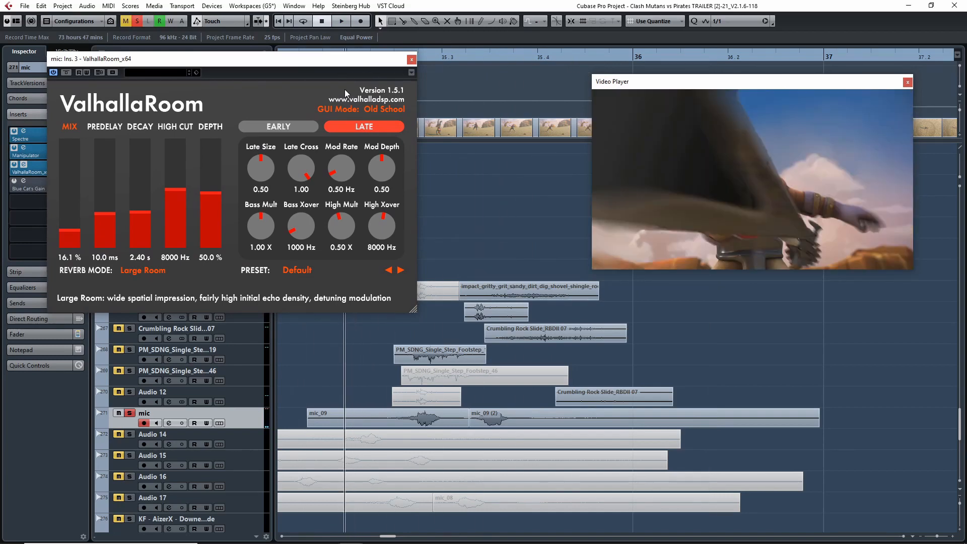
key("space")
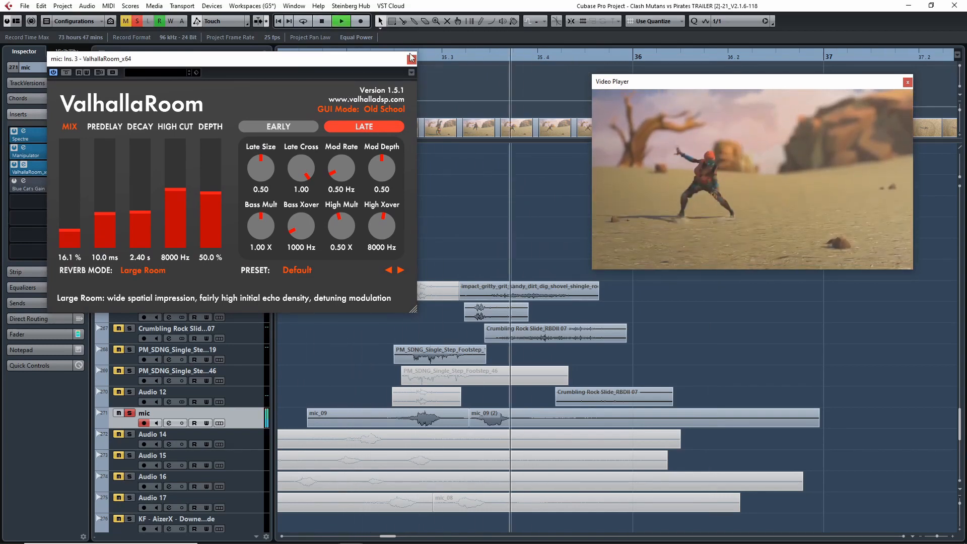
key("space")
left_click(410, 58)
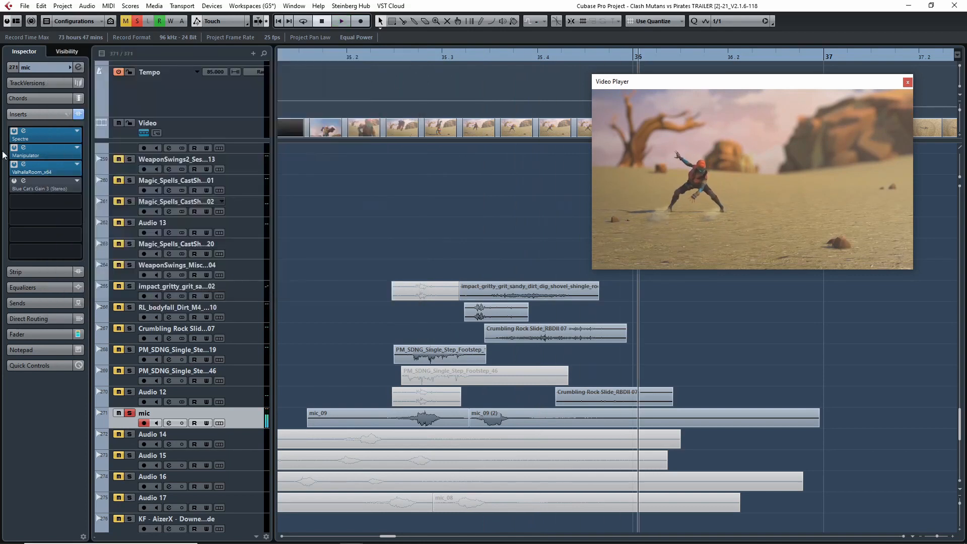
Step: Reactivate Blue Cat's Gain on the mic track and check its settings
left_click(15, 181)
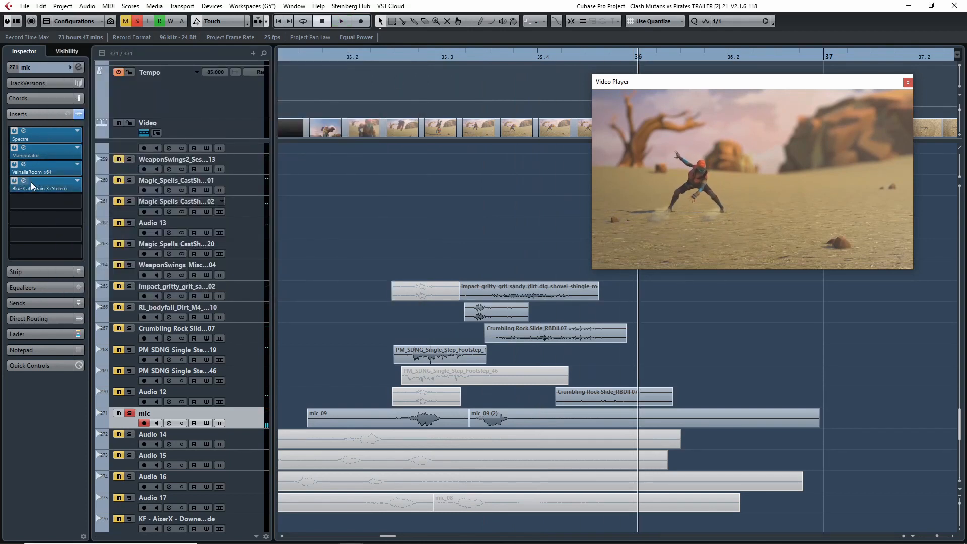
left_click(32, 185)
left_click(595, 181)
Step: Solo all tracks from the gritty impact down to mic and play the combined landing from around beat 35.2
left_click(351, 56)
left_click(139, 296)
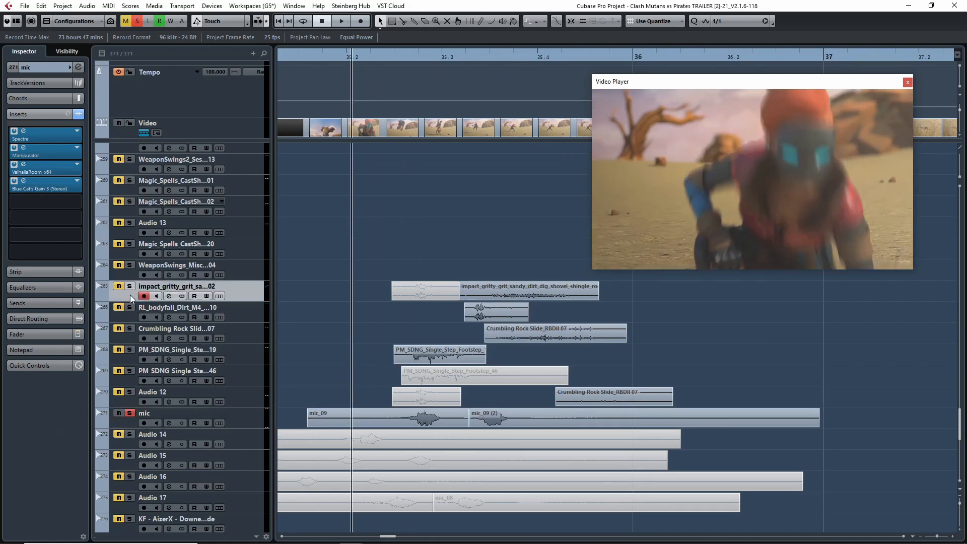
left_click(146, 419, "shift")
key("space")
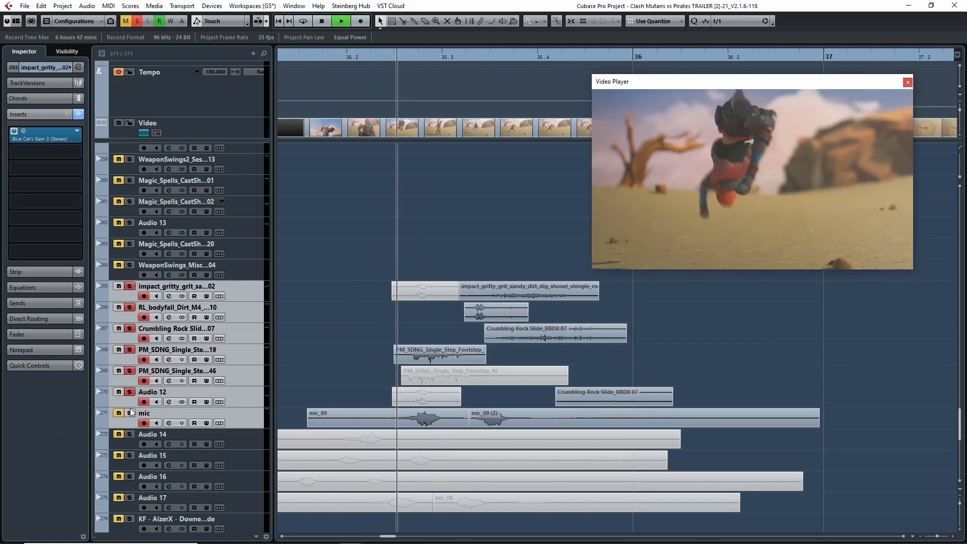
left_click(356, 56)
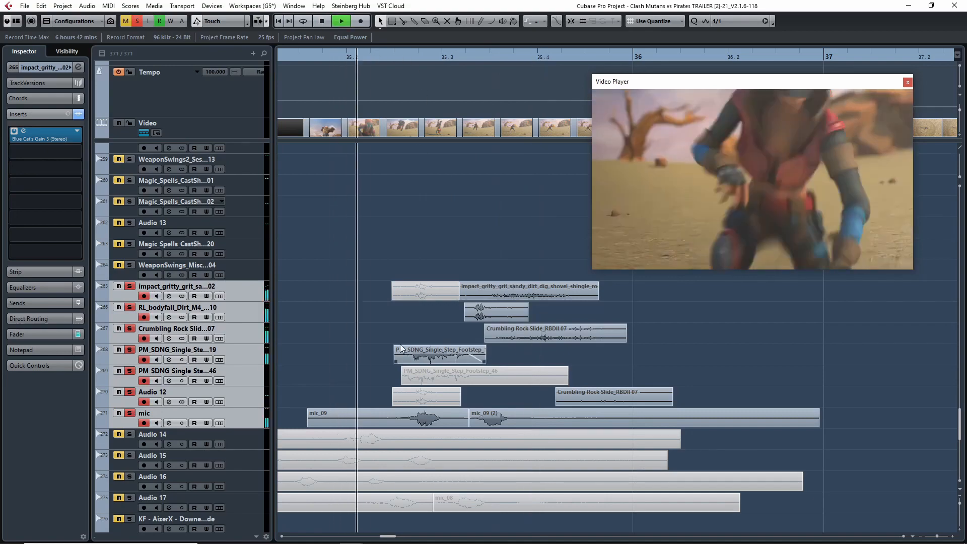